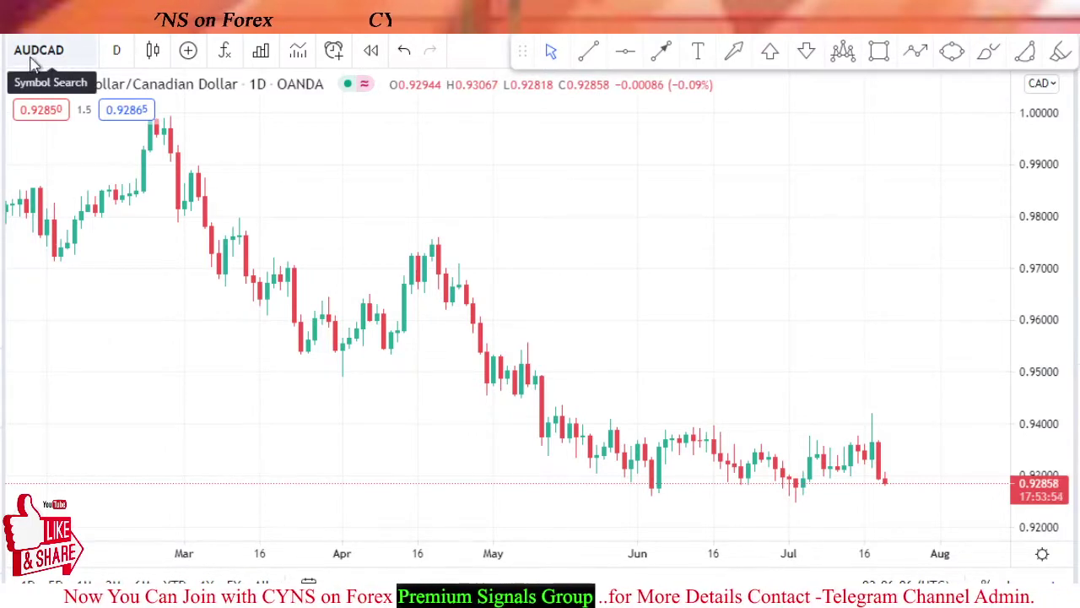
Step: Keep the AUDCAD chart on the 1 day interval and shift it to show earlier candles
left_click(119, 51)
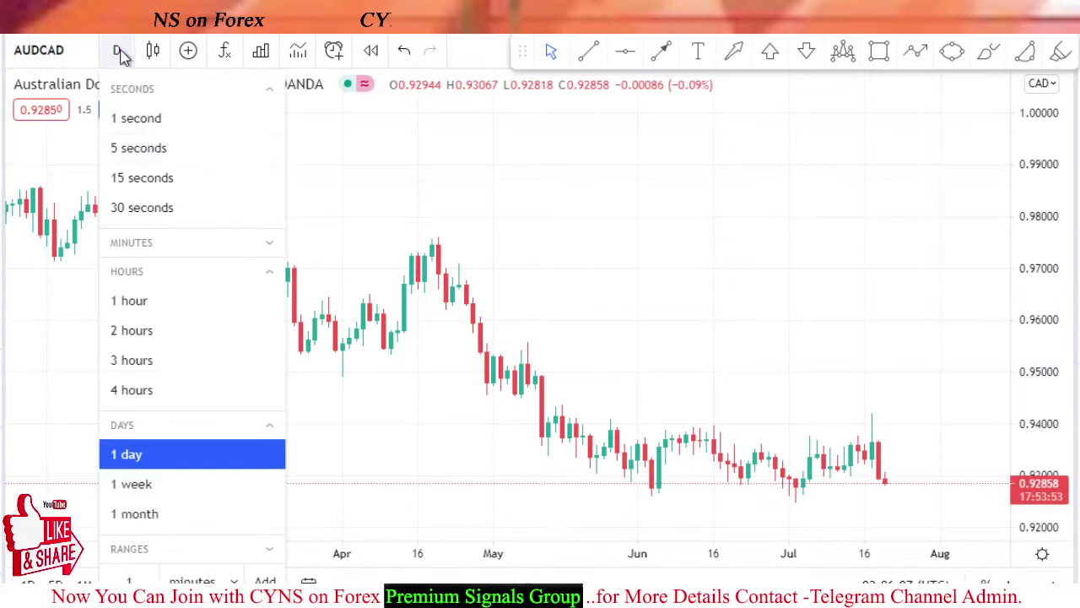
left_click(122, 466)
left_click_drag(299, 178, 329, 178)
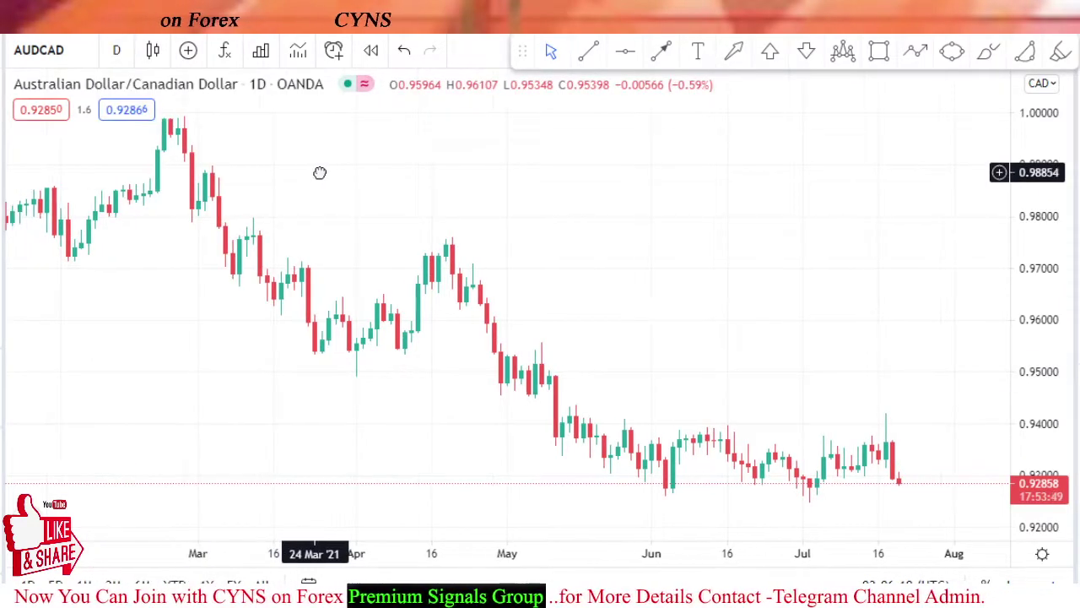
Step: Draw a falling trend line from the February high through the April high to late July
left_click(590, 52)
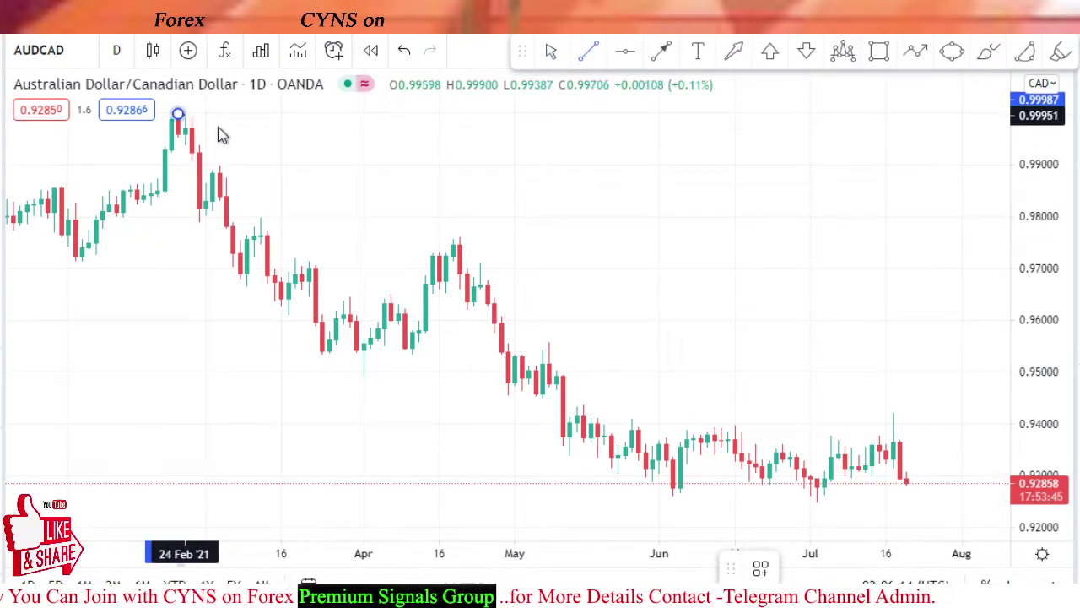
left_click_drag(222, 135, 954, 473)
left_click(911, 338)
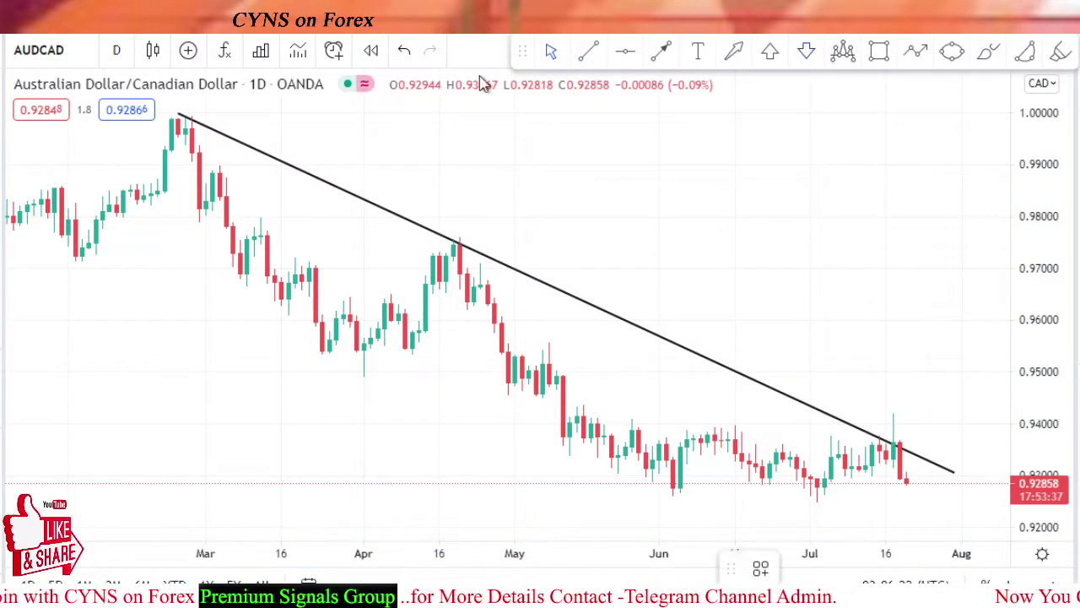
Step: Place red down arrows on the February high and the 21 Apr high
left_click(190, 118)
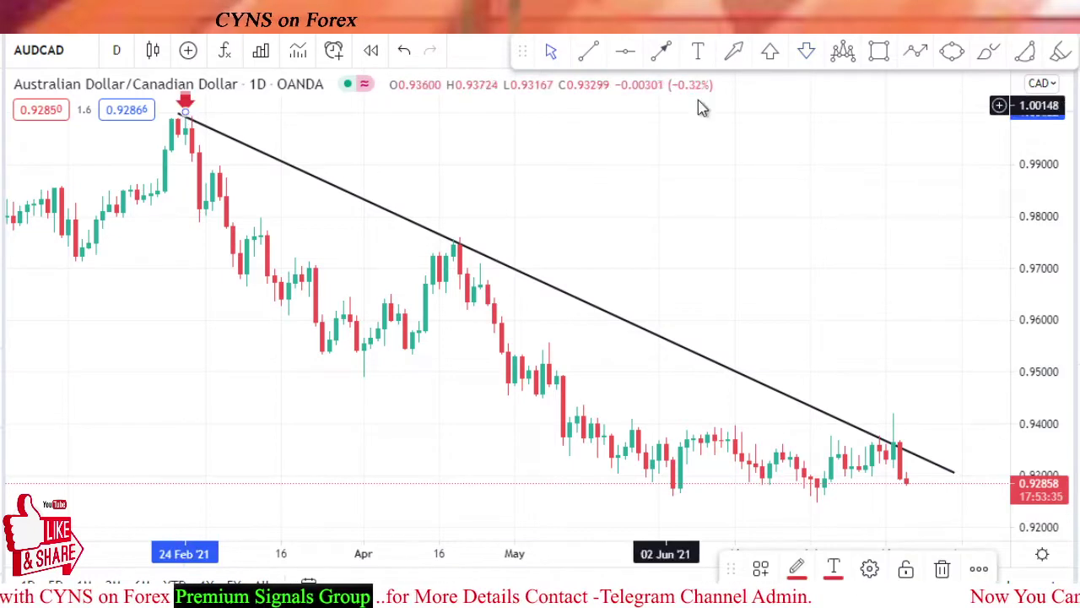
left_click(804, 52)
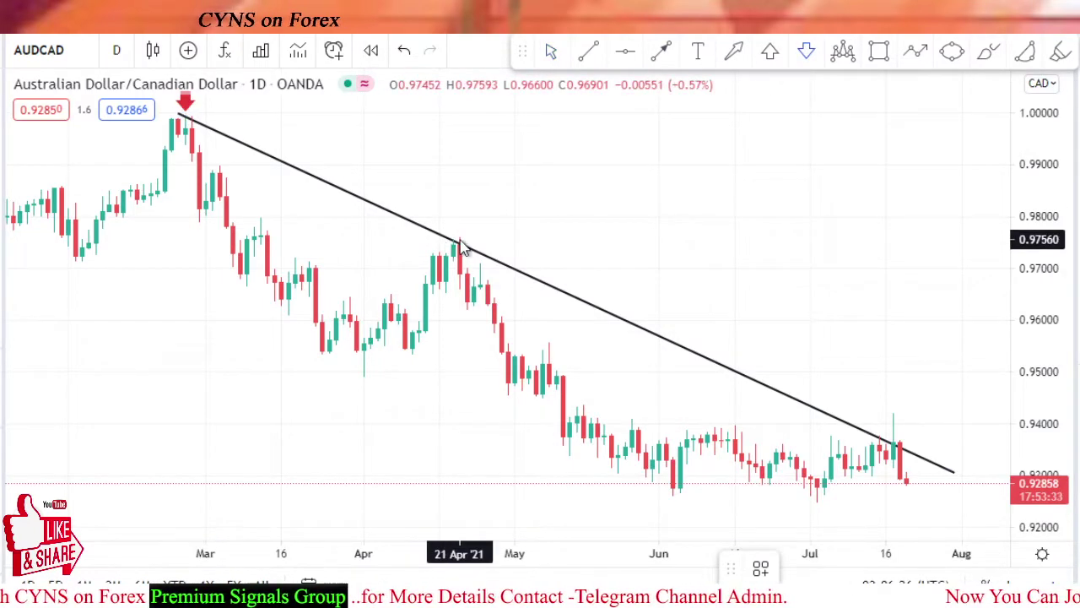
left_click(459, 241)
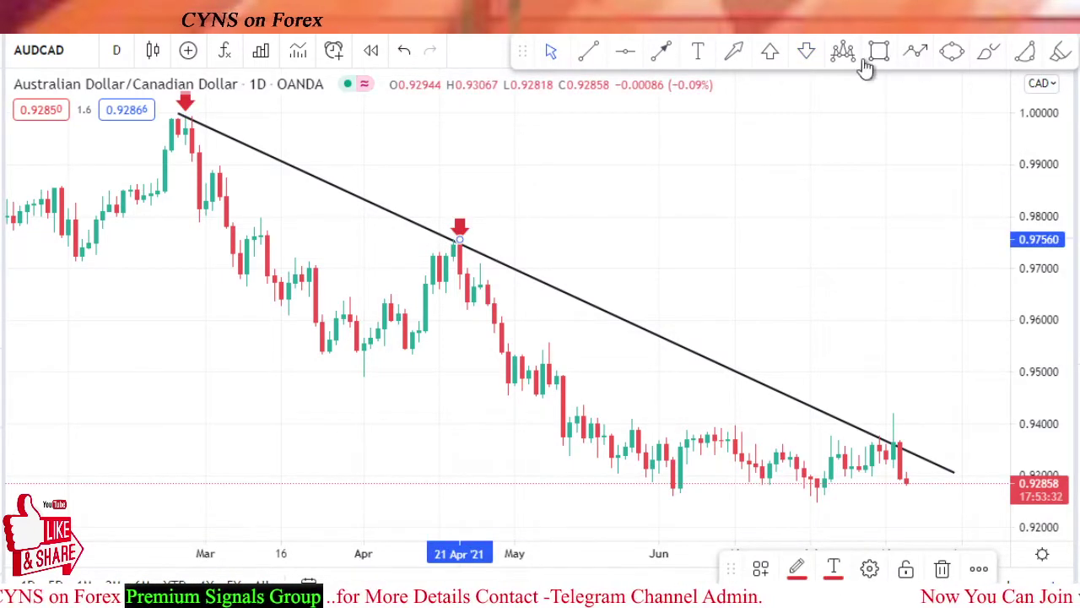
Step: Pick the Arrow Down tool again and bring June through August into view
left_click(807, 52)
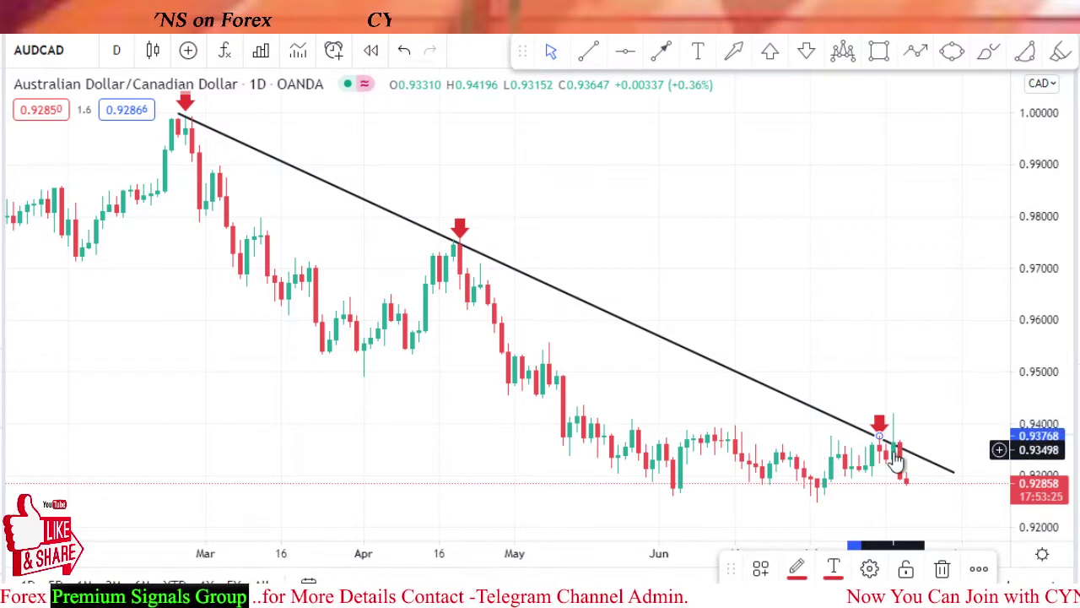
scroll(869, 374, "down", 2)
scroll(870, 374, "down", 1)
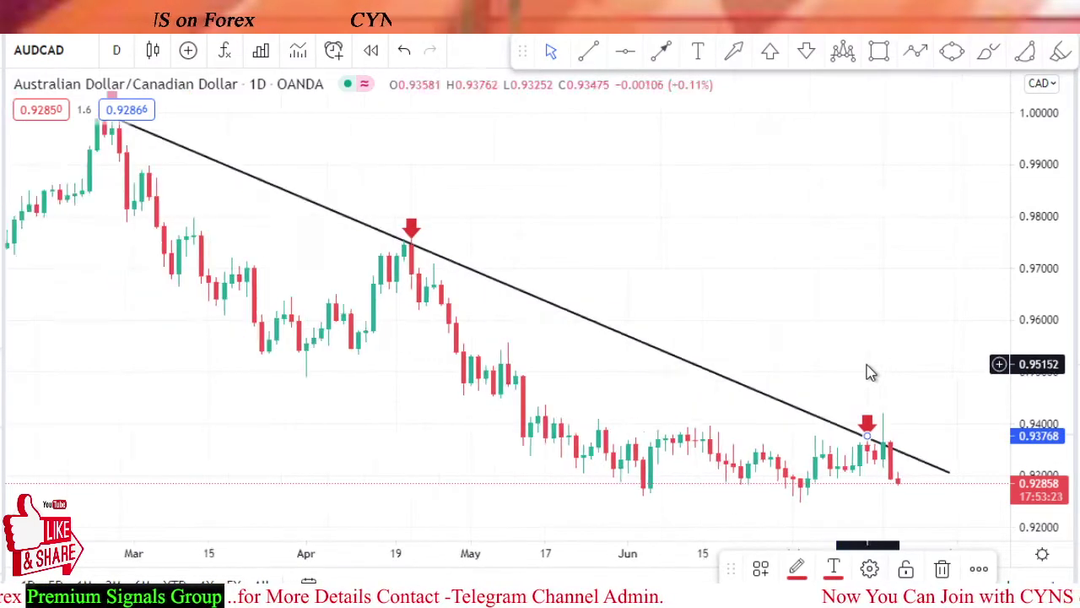
scroll(871, 373, "down", 2)
left_click_drag(885, 316, 724, 268)
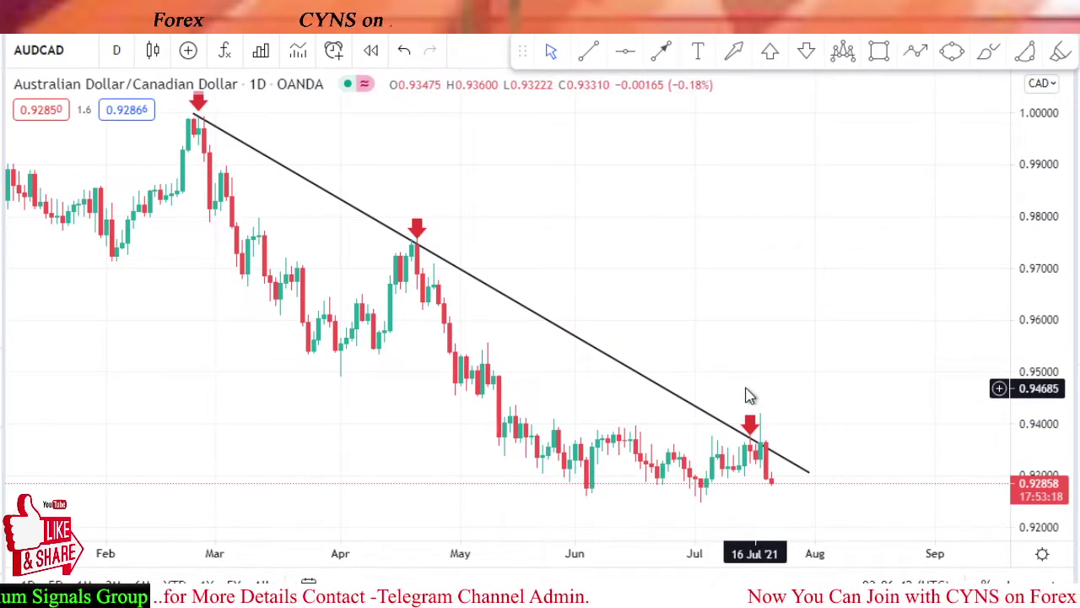
Step: Undo the July down arrow, then zoom out and pan back to last autumn's candles
key("ctrl+z")
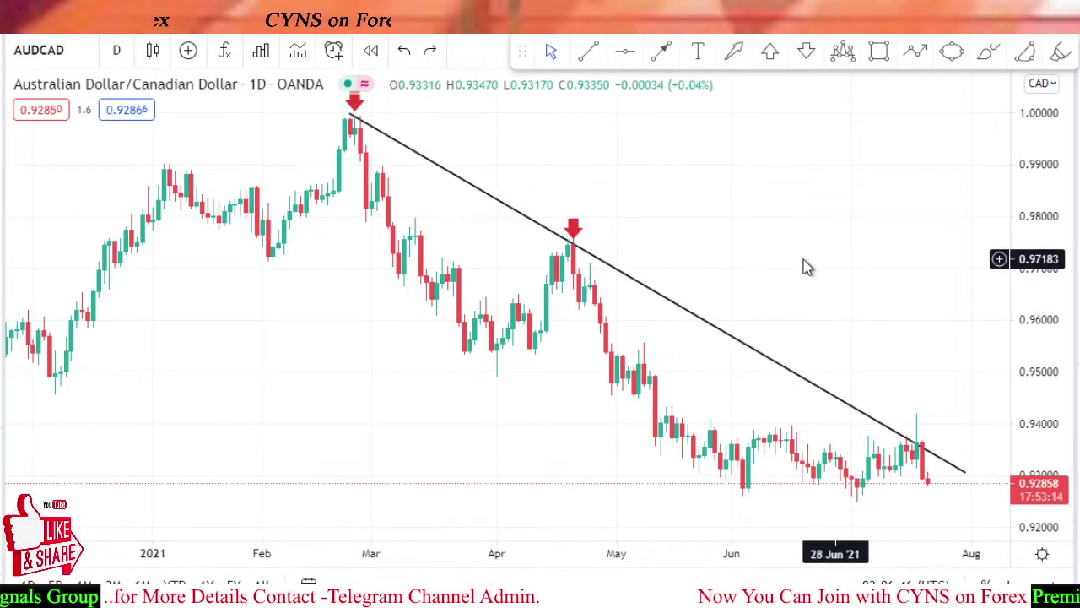
left_click_drag(808, 266, 637, 234)
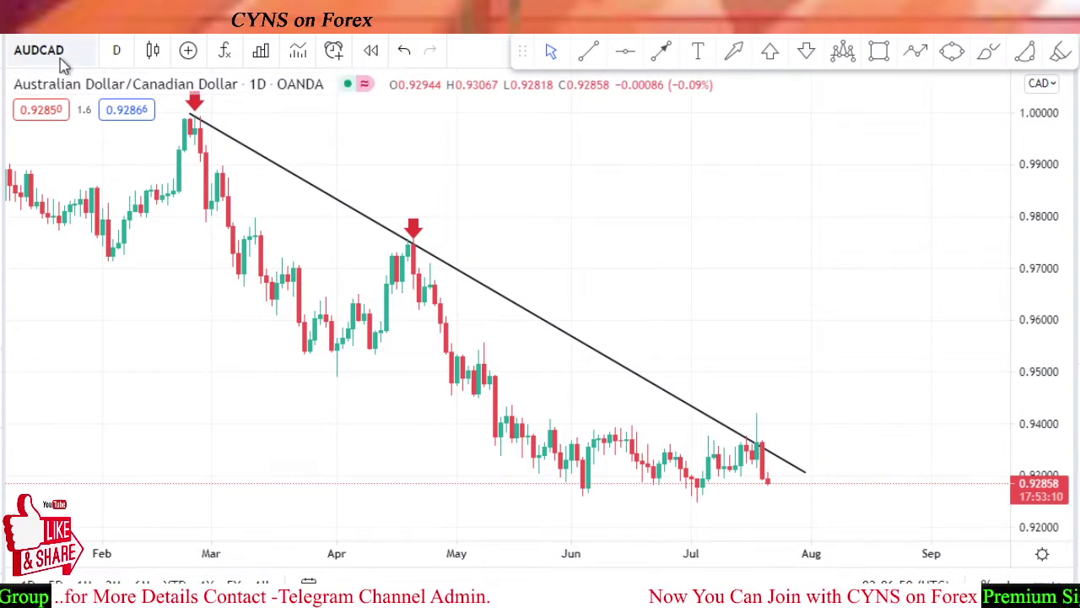
left_click(595, 55)
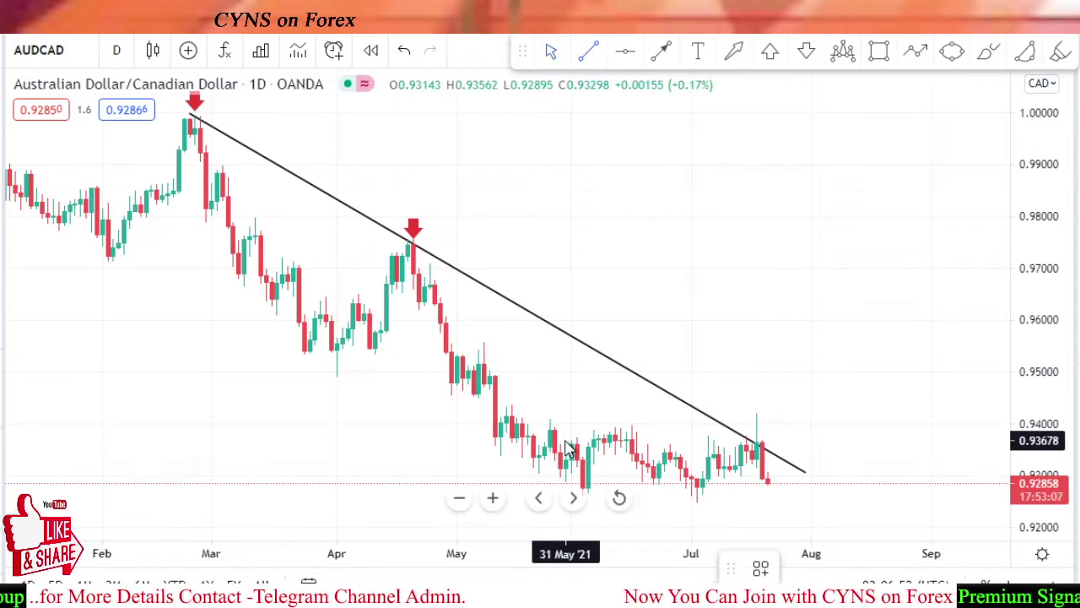
scroll(740, 234, "down", 2)
scroll(758, 220, "down", 2)
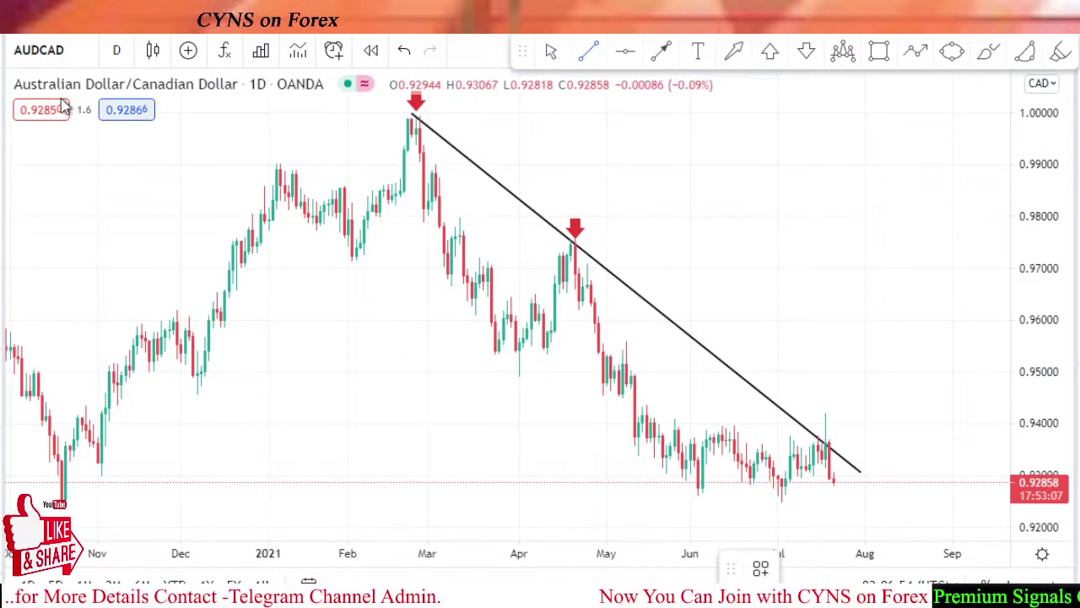
left_click_drag(138, 157, 316, 106)
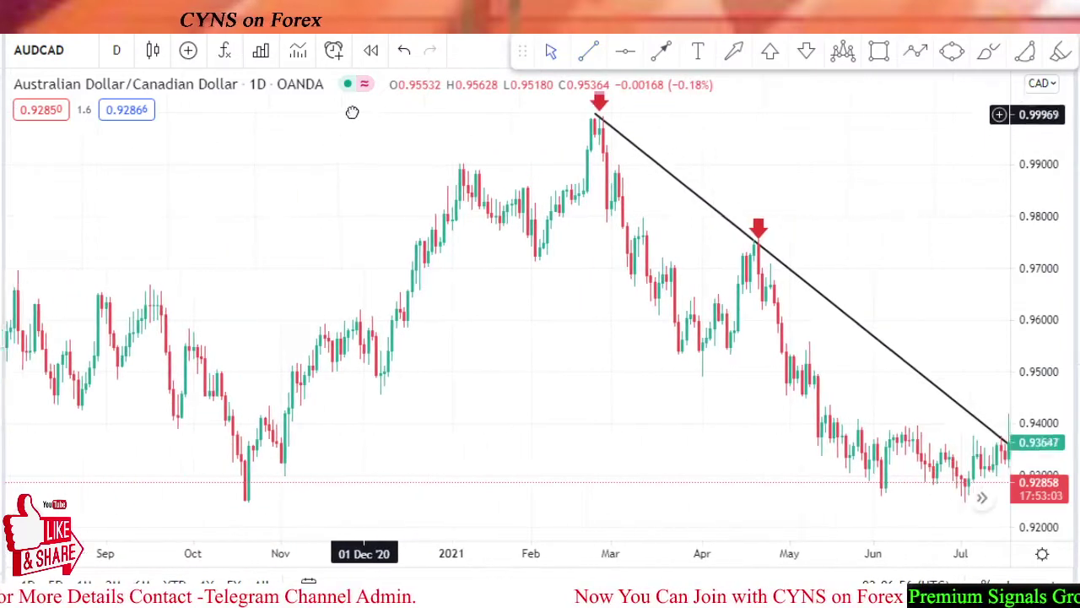
left_click(118, 55)
Step: Switch the chart to 1 week candles and pan toward recent years
left_click(142, 486)
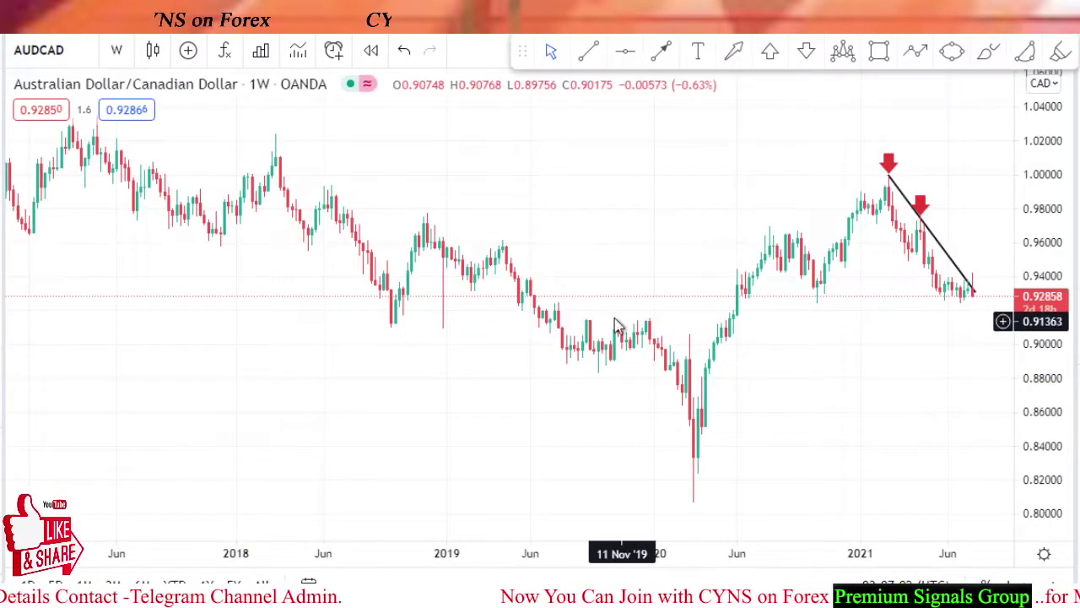
scroll(511, 291, "up", 4)
scroll(506, 291, "down", 2)
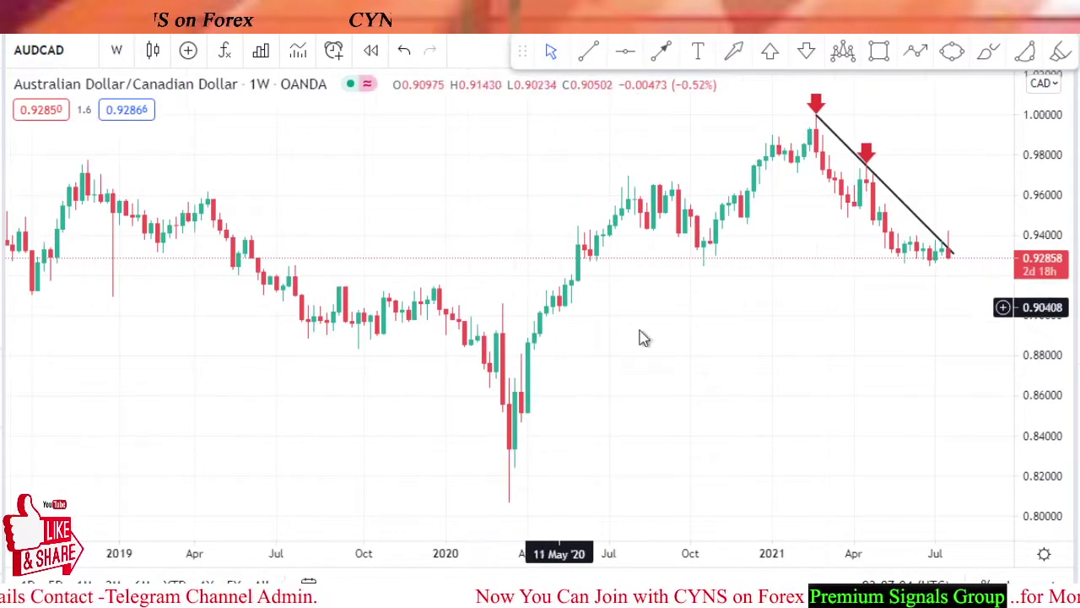
left_click_drag(641, 338, 551, 353)
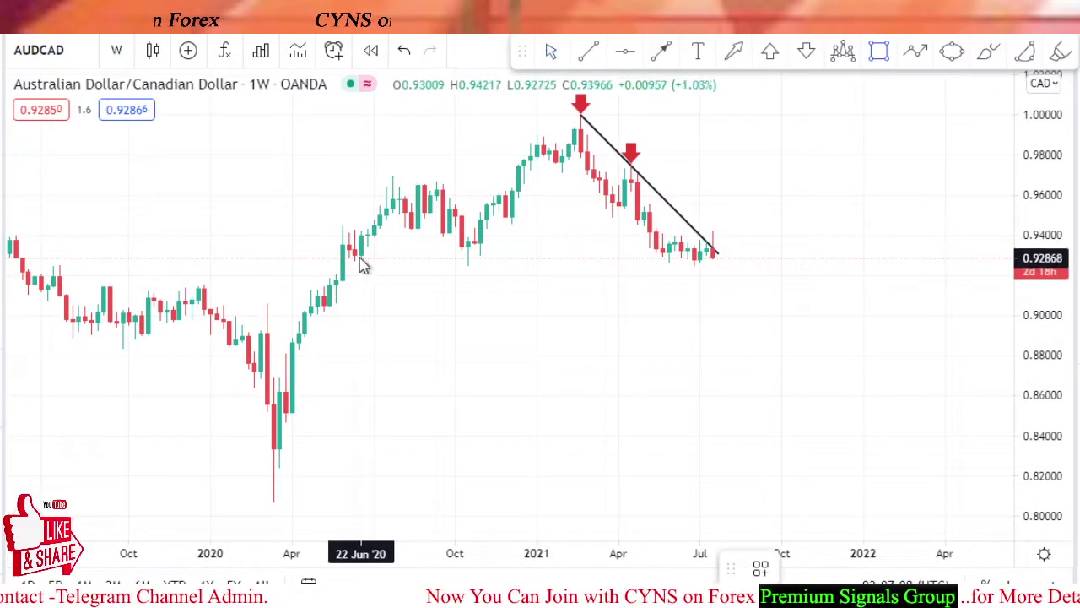
Step: Draw a green support zone around 0.925–0.930 from June 2020, briefly trying an up arrow
left_click_drag(355, 255, 807, 261)
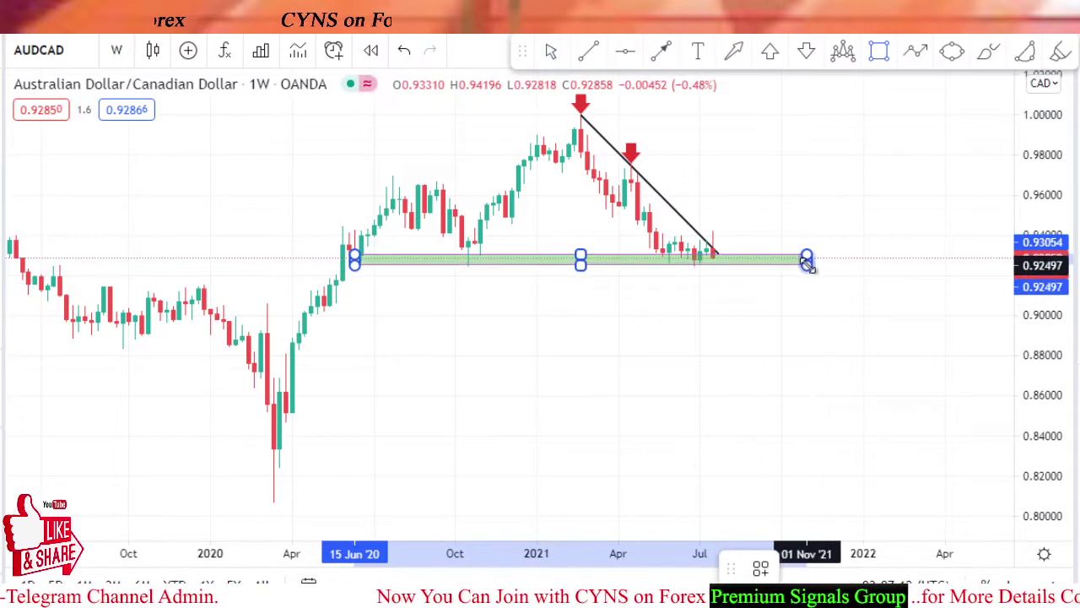
scroll(771, 193, "up", 2)
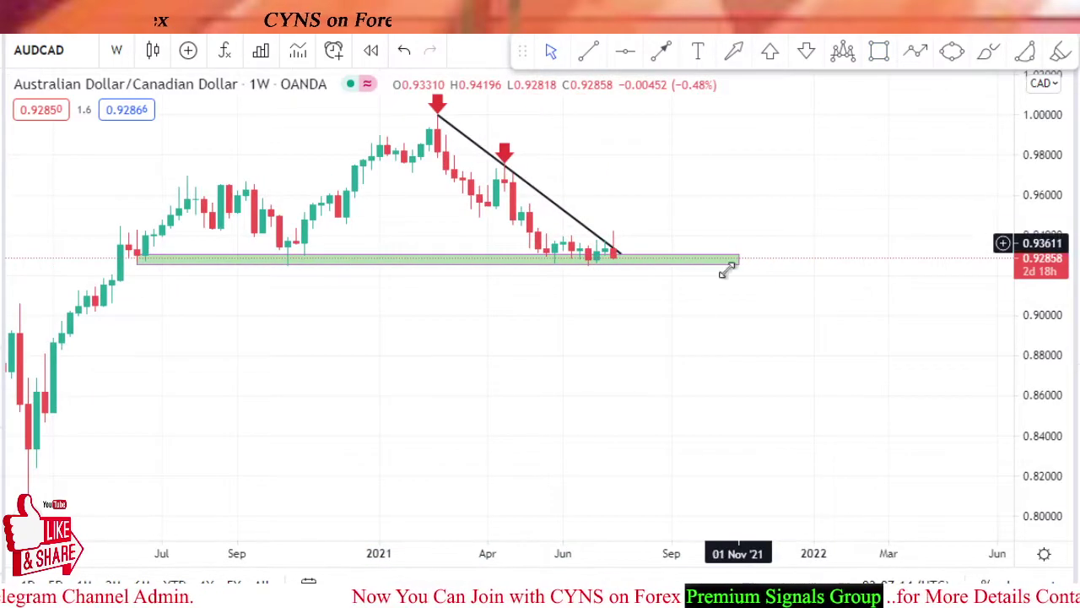
left_click_drag(666, 357, 824, 366)
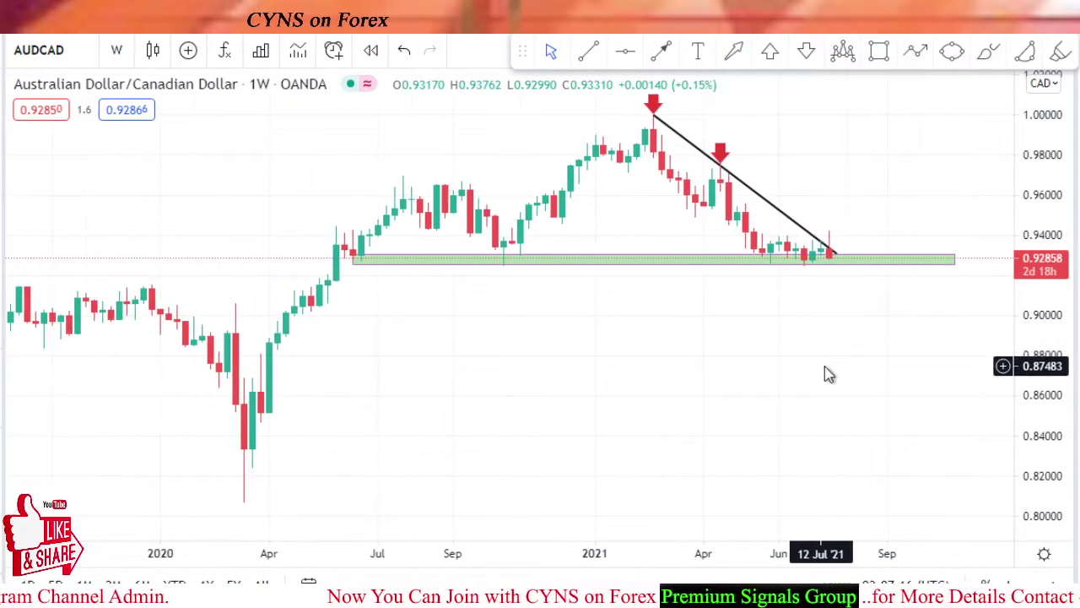
left_click(353, 270)
left_click(771, 57)
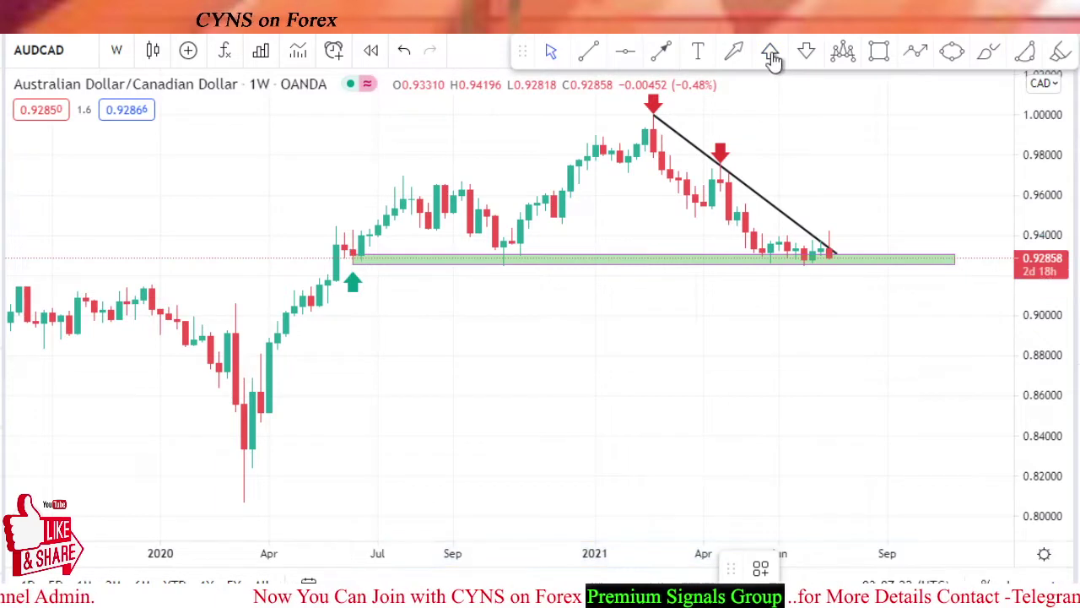
left_click(771, 57)
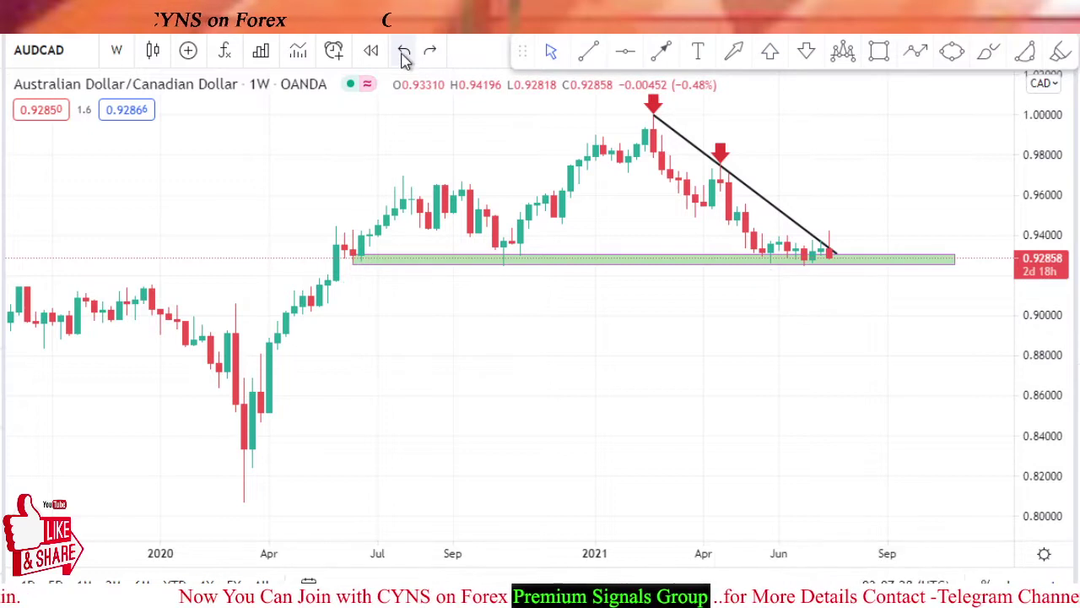
Step: Return to daily candles and draw the upper wedge line from the 12 May high to late July
left_click(118, 51)
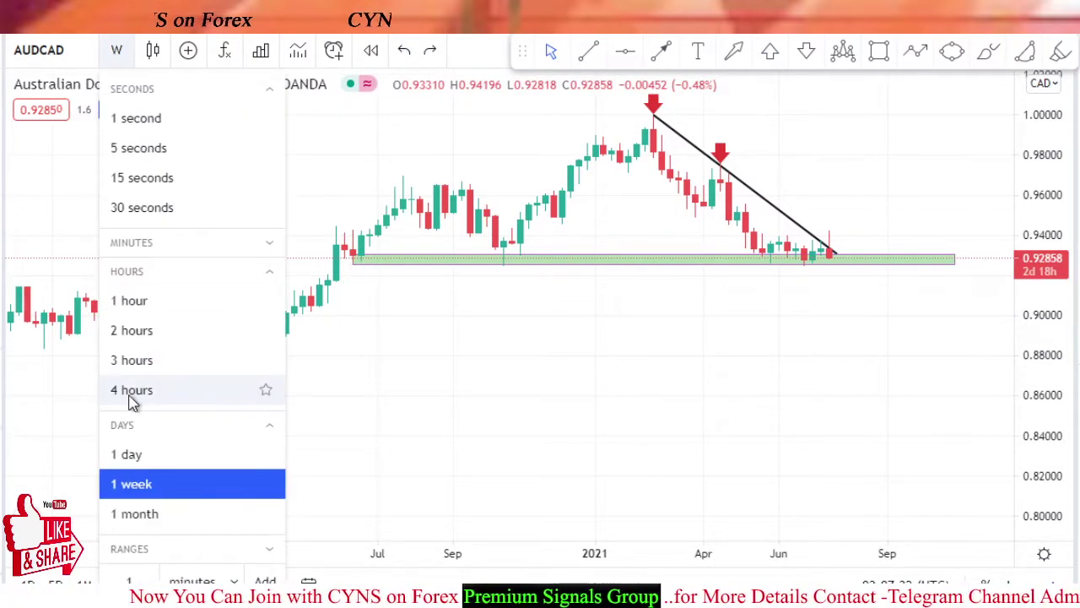
left_click(135, 453)
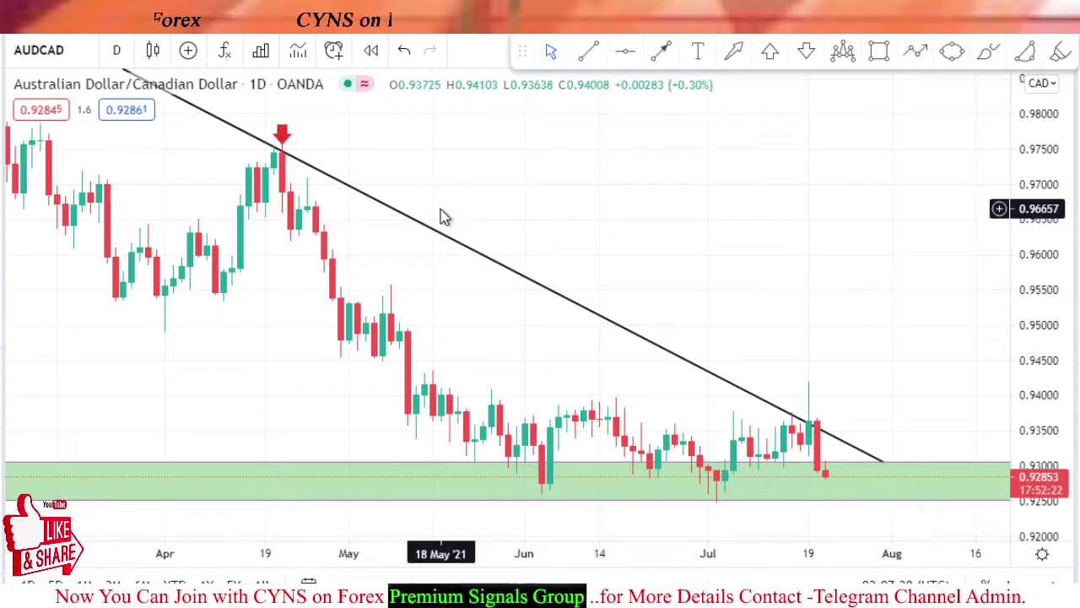
left_click(591, 52)
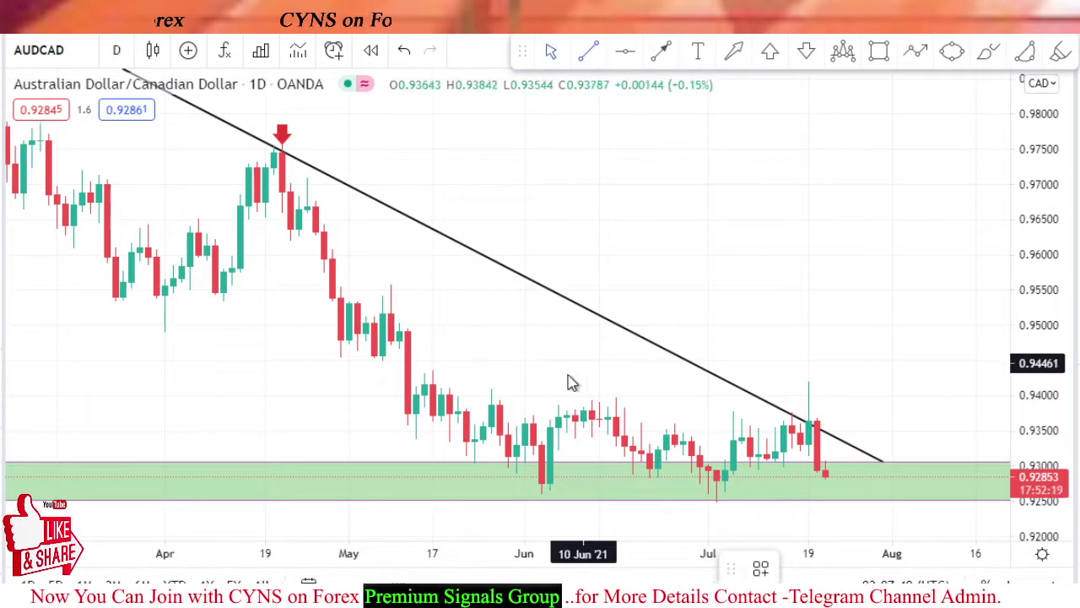
left_click(412, 386)
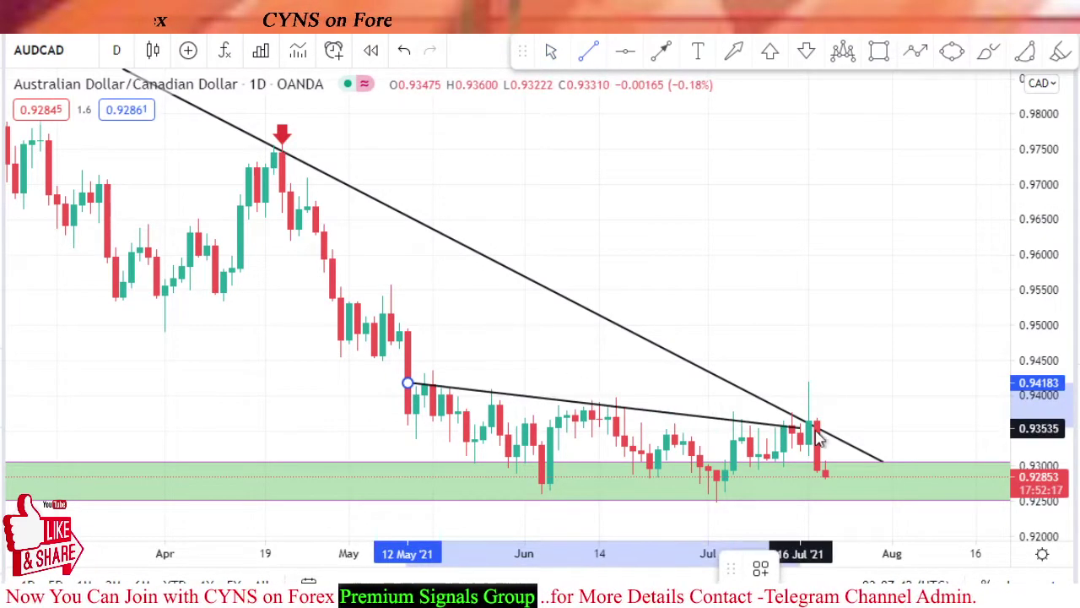
left_click(867, 428)
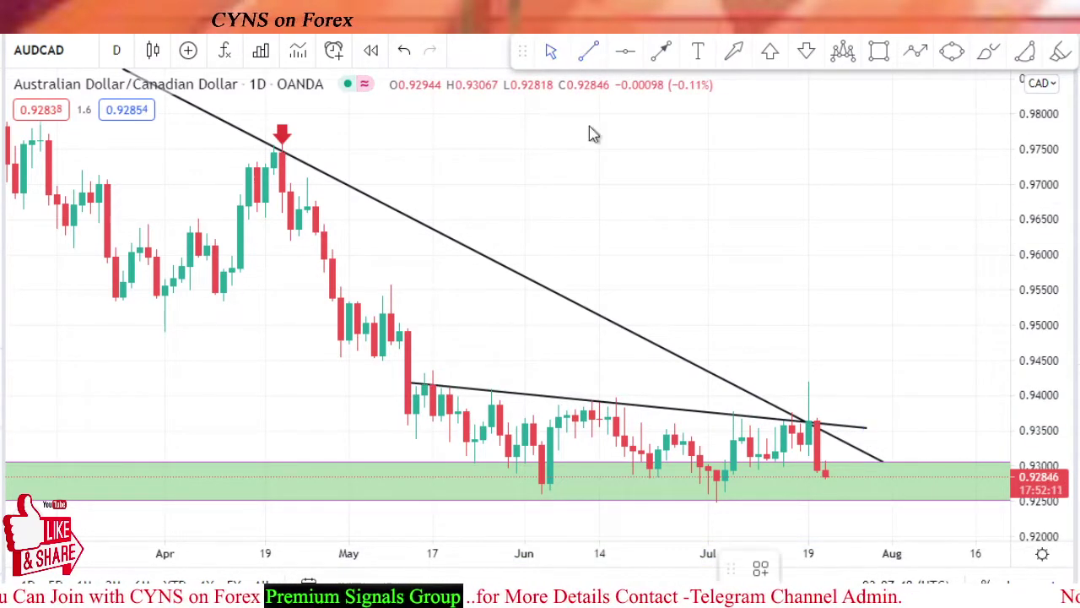
Step: Draw a gently sloping line under the support zone from mid-May to late July
left_click(407, 493)
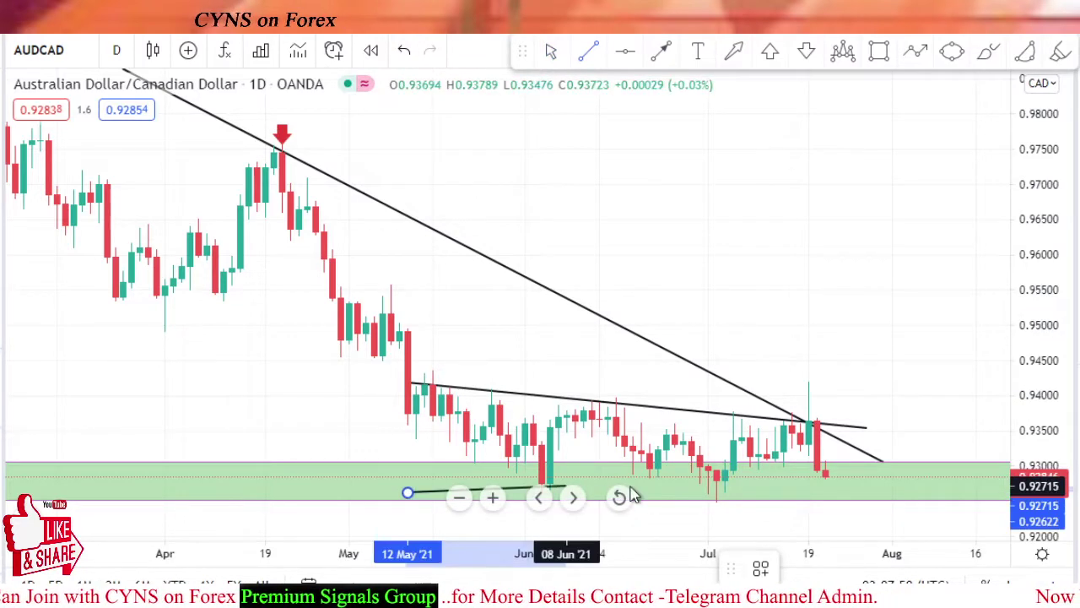
left_click(876, 501)
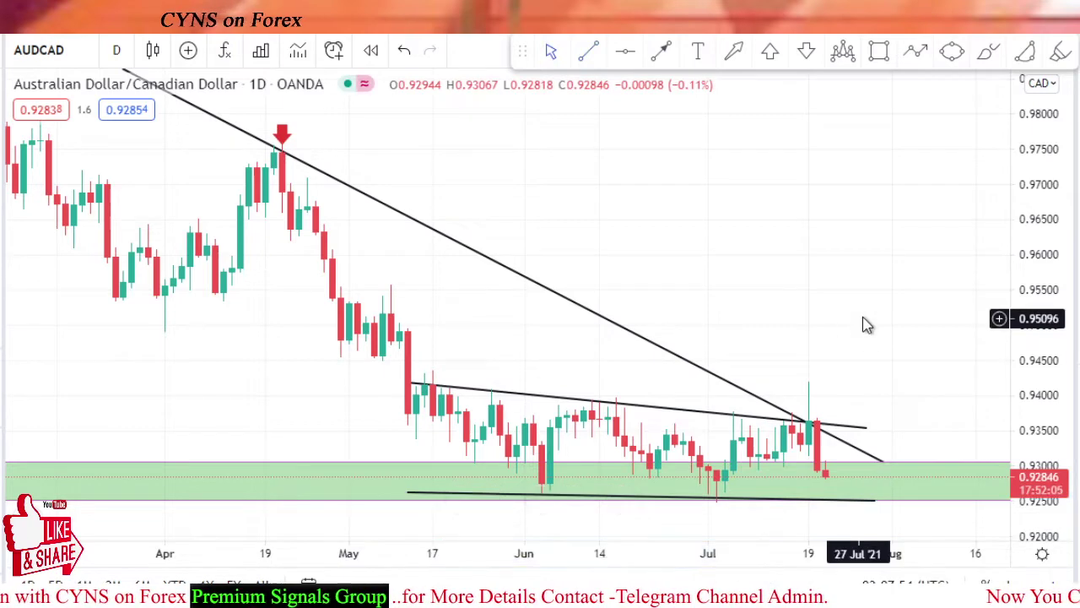
scroll(864, 318, "down", 2)
scroll(864, 318, "up", 2)
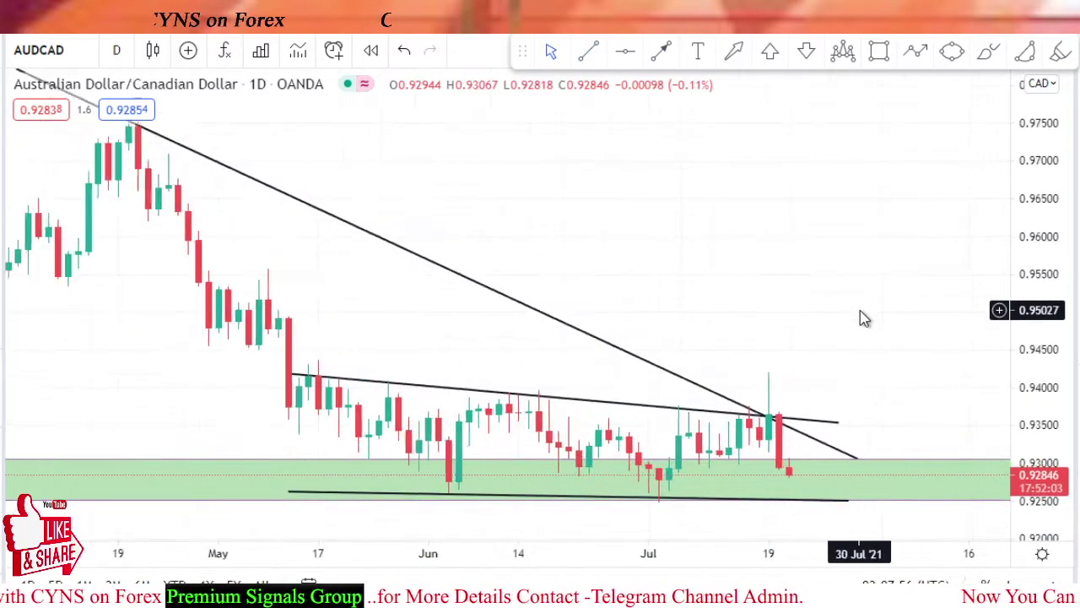
scroll(865, 318, "down", 1)
scroll(865, 318, "up", 1)
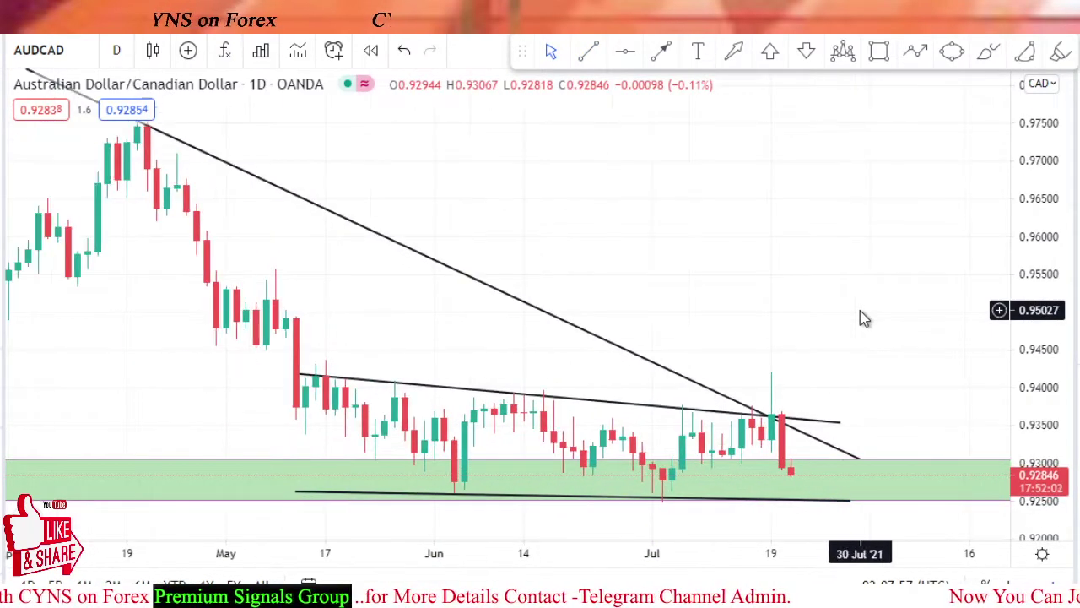
Step: Set the AUDCAD interval to 4 hours and pan to bring the latest dates into view
left_click(119, 51)
left_click(135, 391)
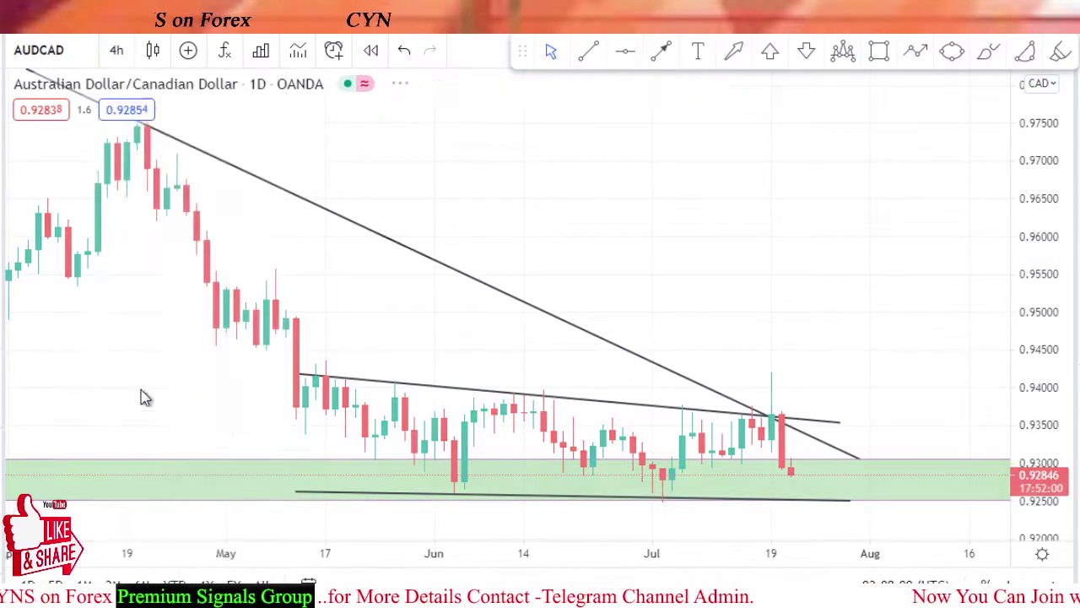
scroll(522, 140, "down", 2)
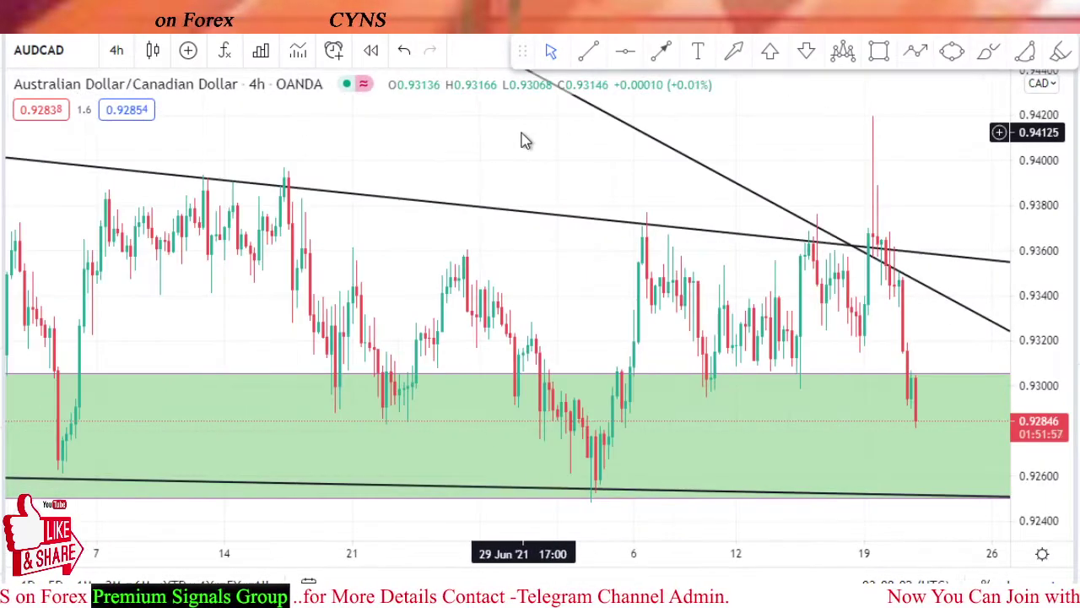
scroll(522, 141, "down", 1)
scroll(522, 140, "down", 2)
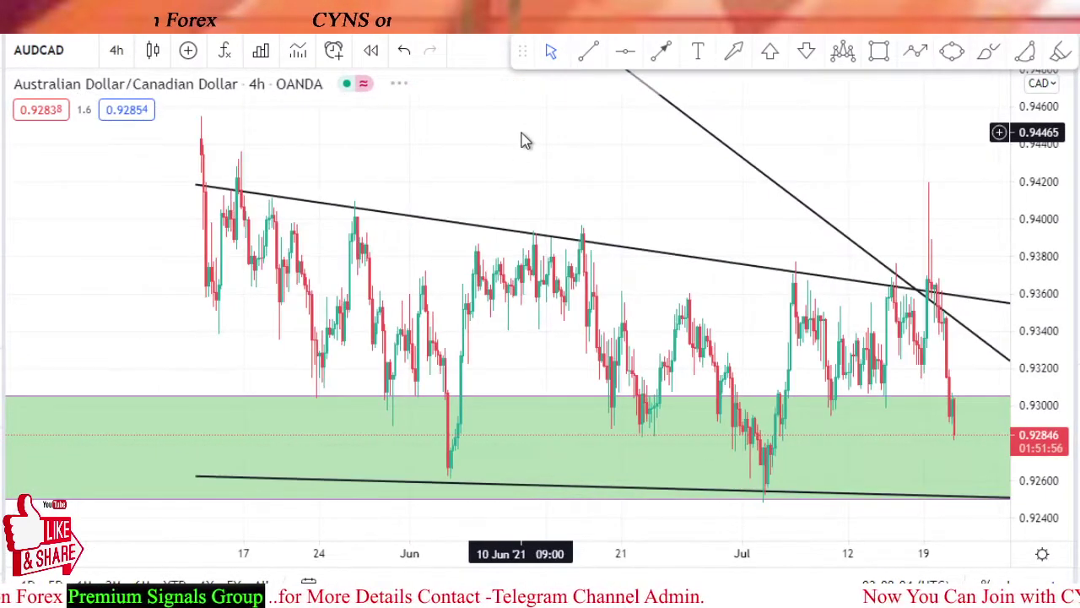
left_click_drag(579, 183, 422, 104)
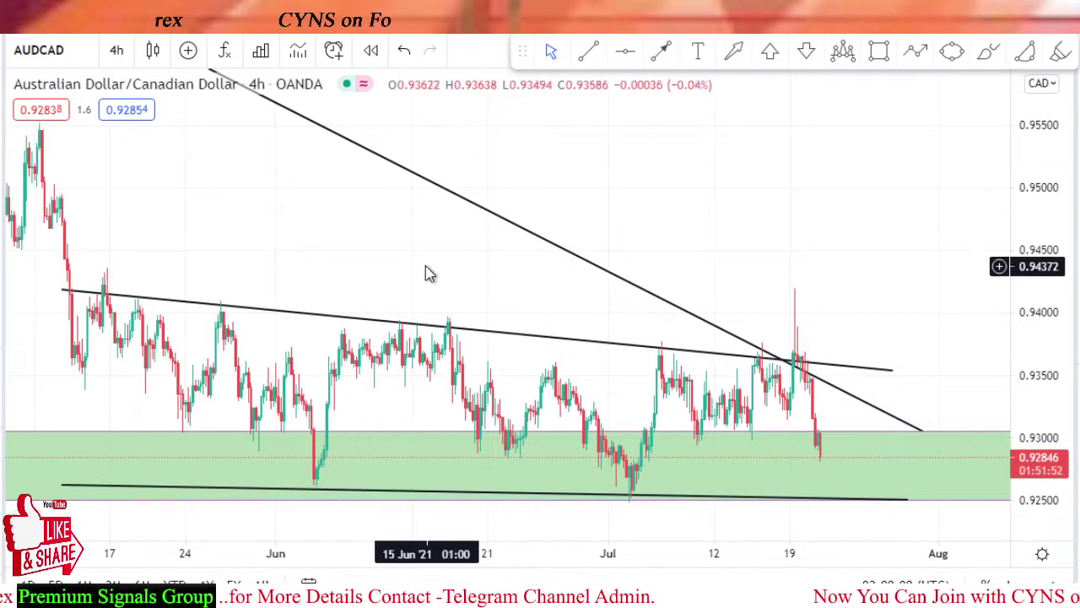
left_click(989, 53)
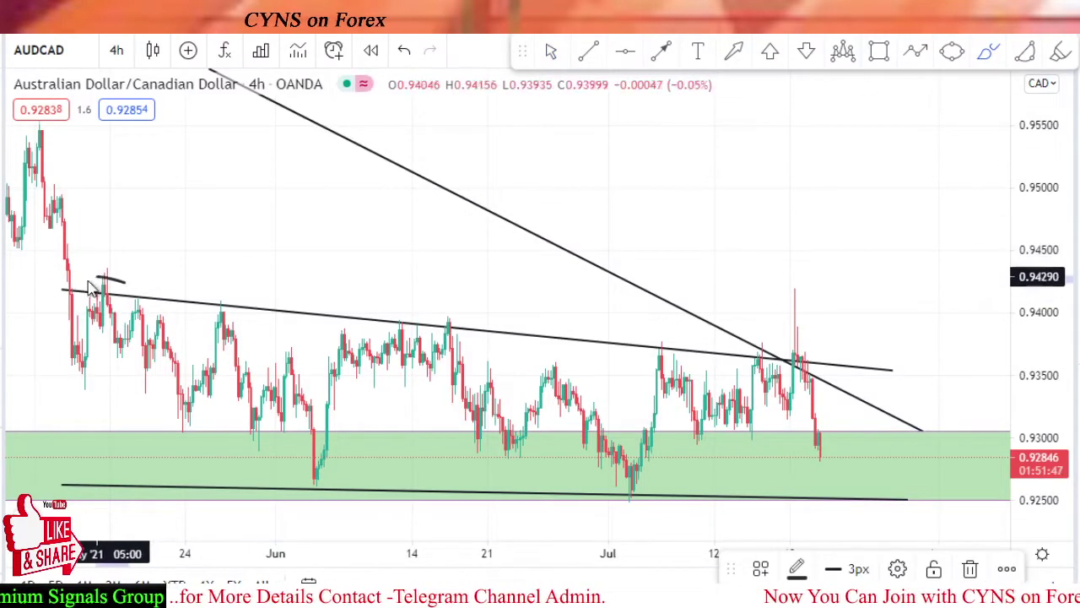
left_click_drag(125, 282, 124, 304)
left_click_drag(452, 307, 449, 311)
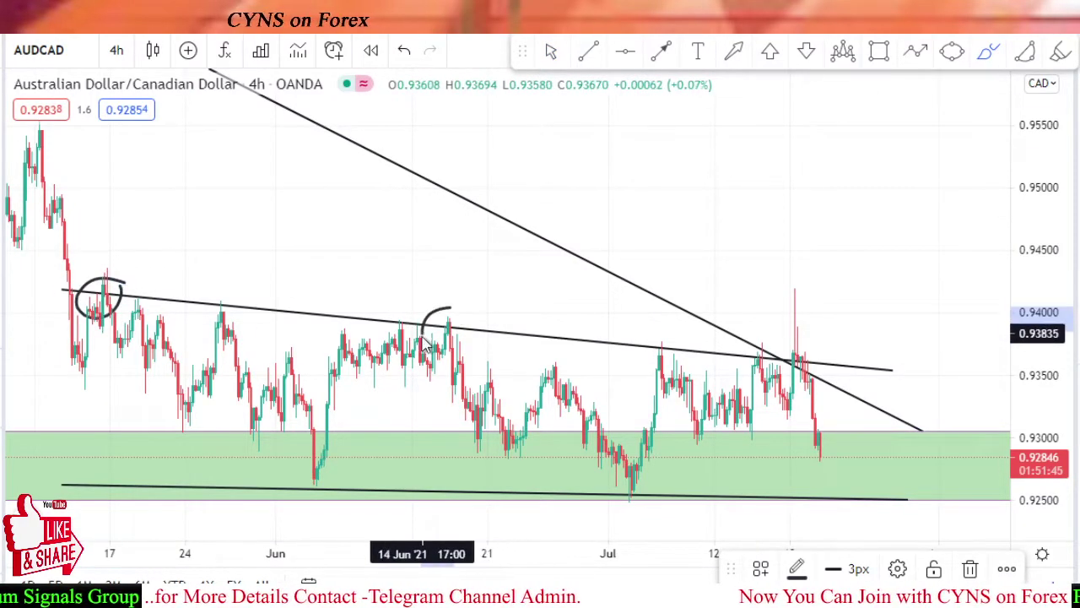
left_click_drag(667, 328, 659, 342)
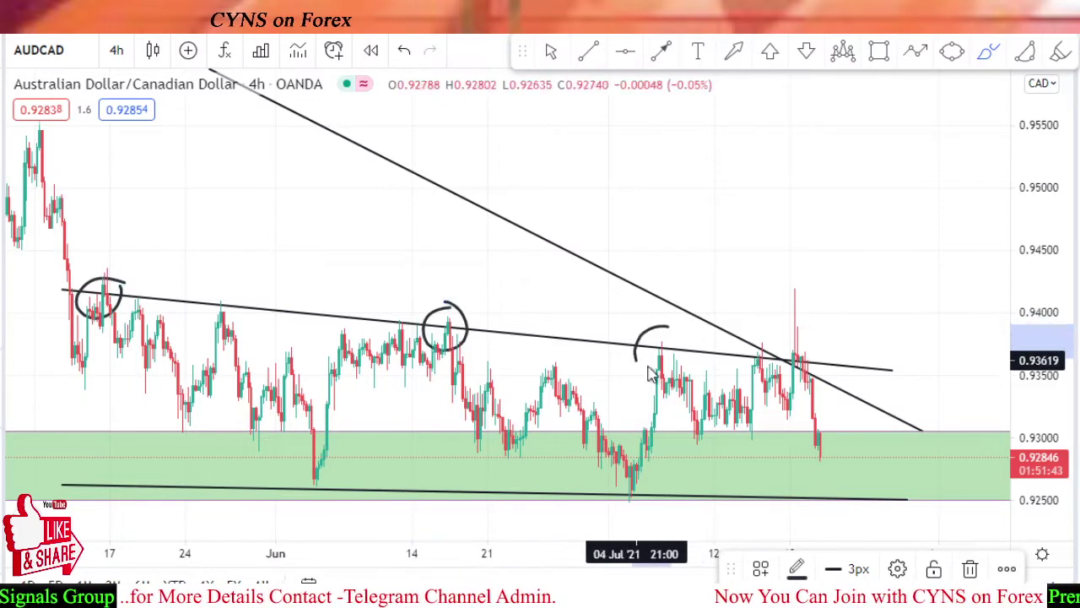
left_click_drag(773, 340, 777, 346)
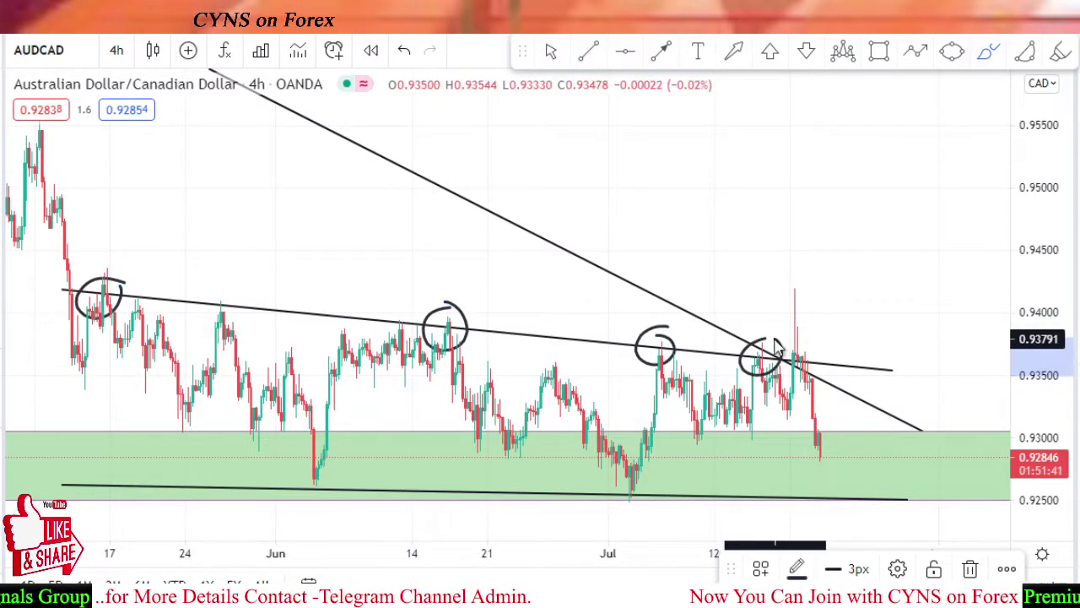
left_click(405, 52)
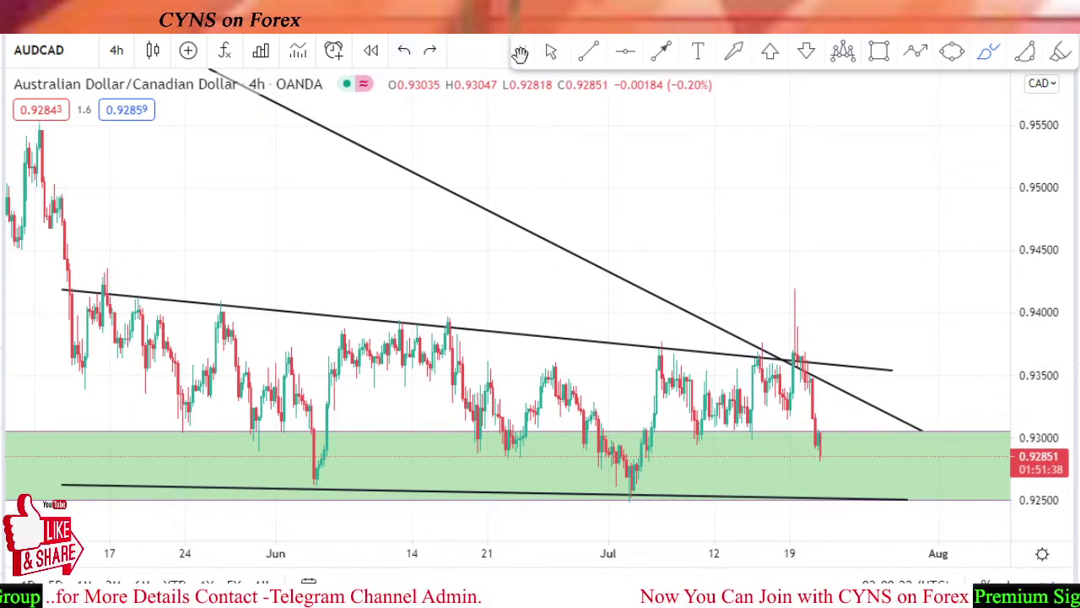
left_click(588, 54)
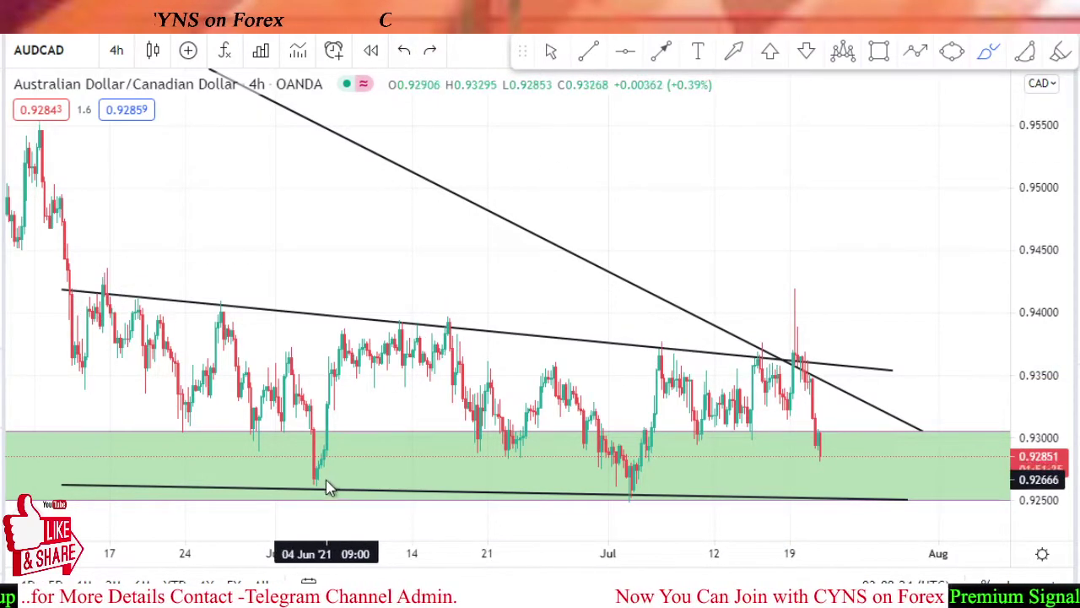
mouse_move(330, 471)
left_mouse_down()
mouse_move(292, 491)
mouse_move(332, 485)
left_mouse_up()
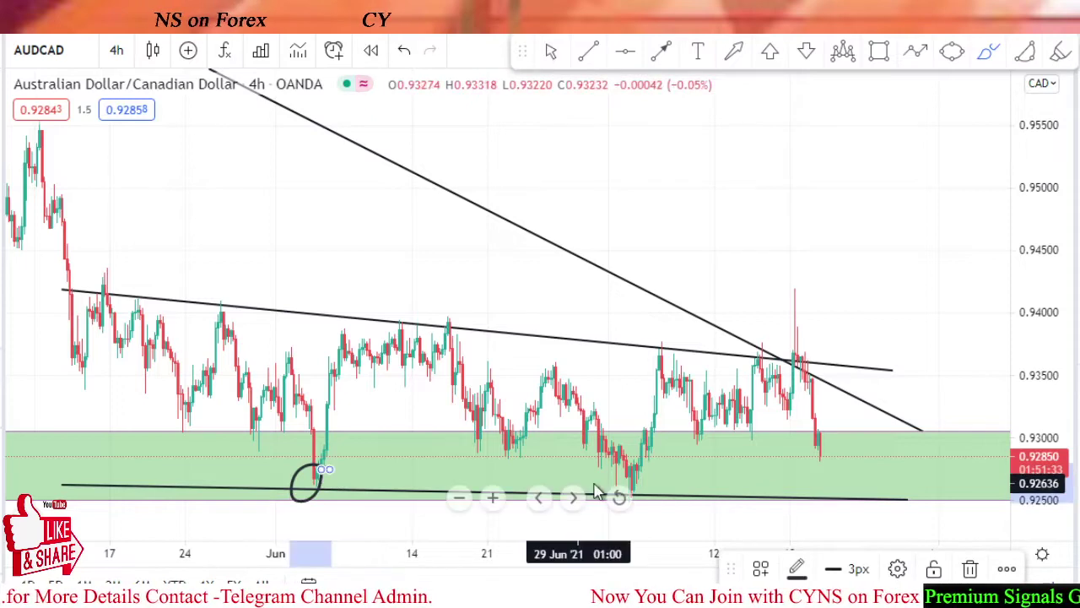
mouse_move(649, 490)
left_mouse_down()
mouse_move(608, 516)
mouse_move(644, 474)
left_mouse_up()
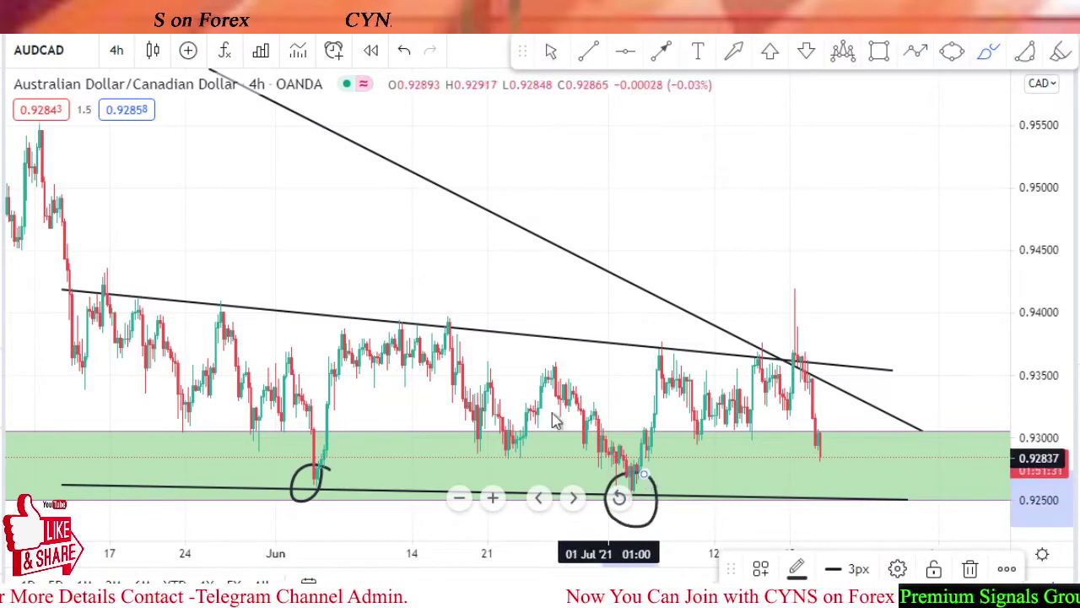
left_click(404, 53)
scroll(525, 187, "up", 3)
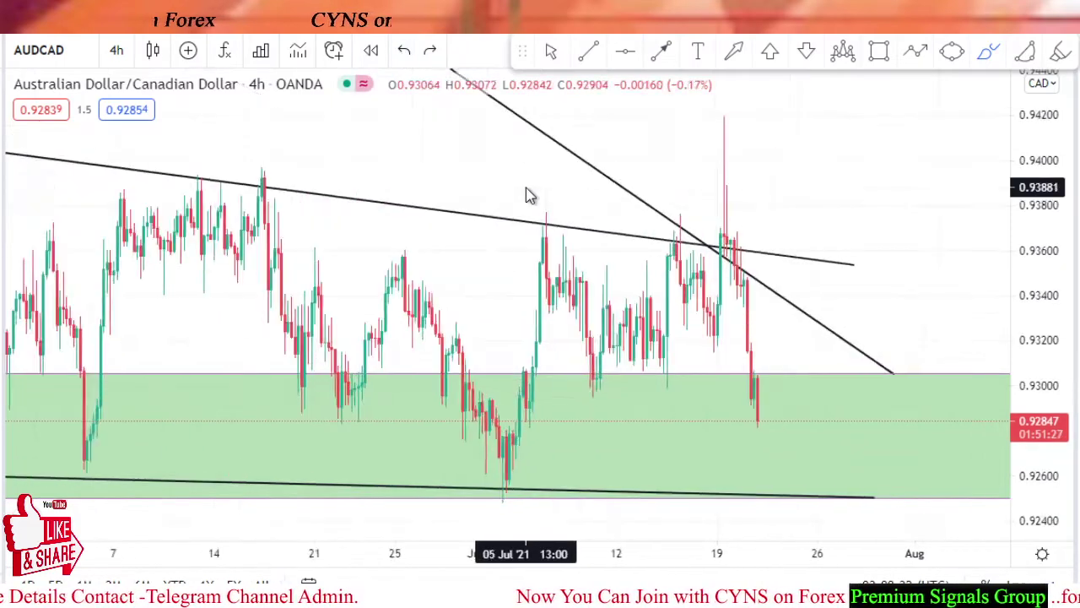
scroll(528, 188, "up", 2)
scroll(531, 184, "up", 1)
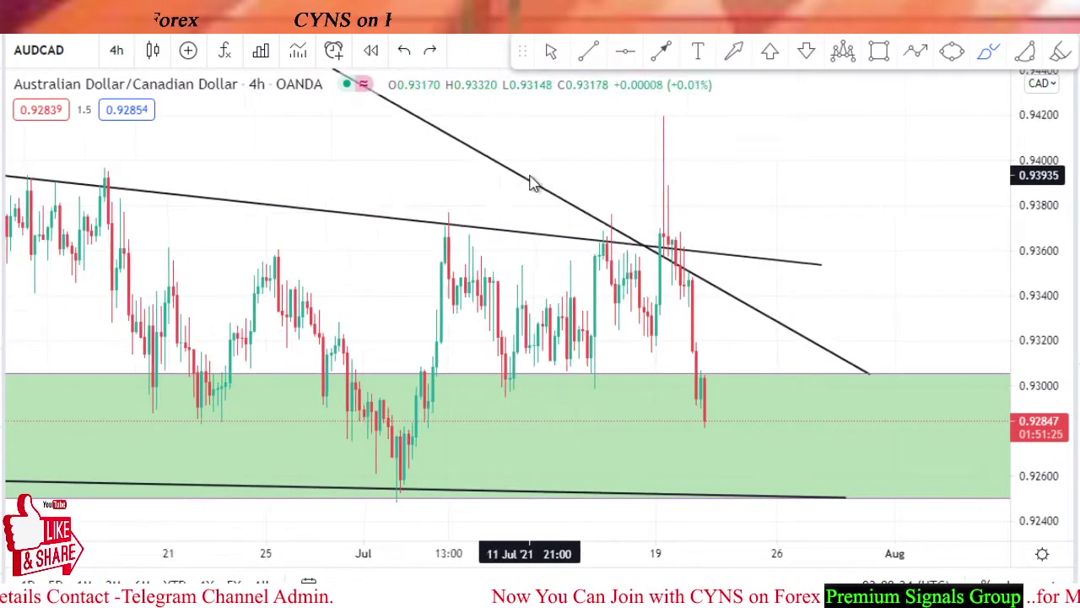
scroll(532, 184, "up", 1)
scroll(532, 184, "up", 2)
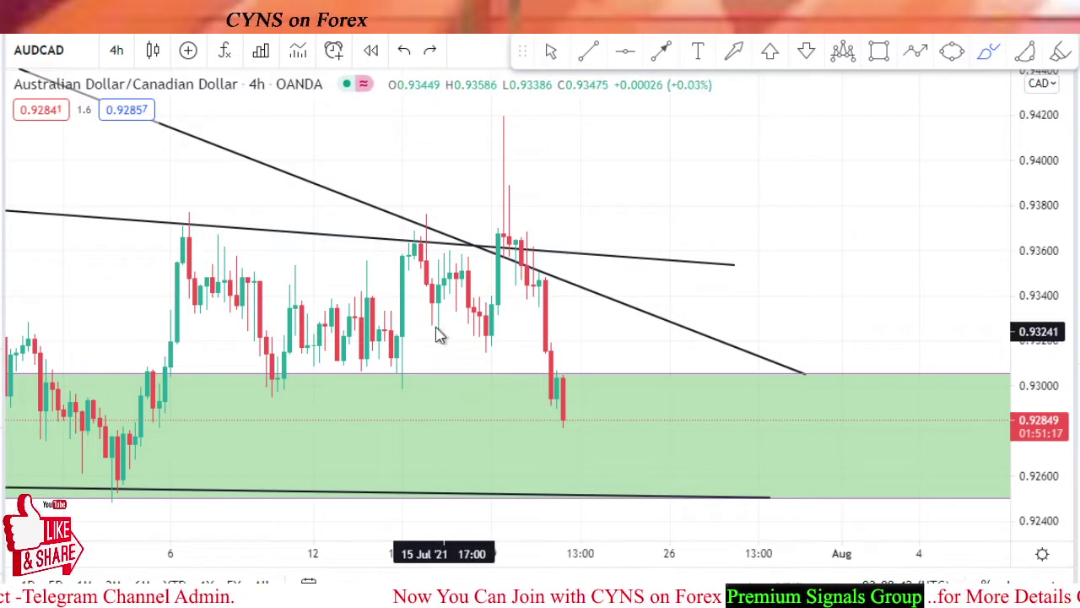
mouse_move(396, 377)
left_mouse_down()
mouse_move(422, 257)
mouse_move(512, 169)
left_mouse_up()
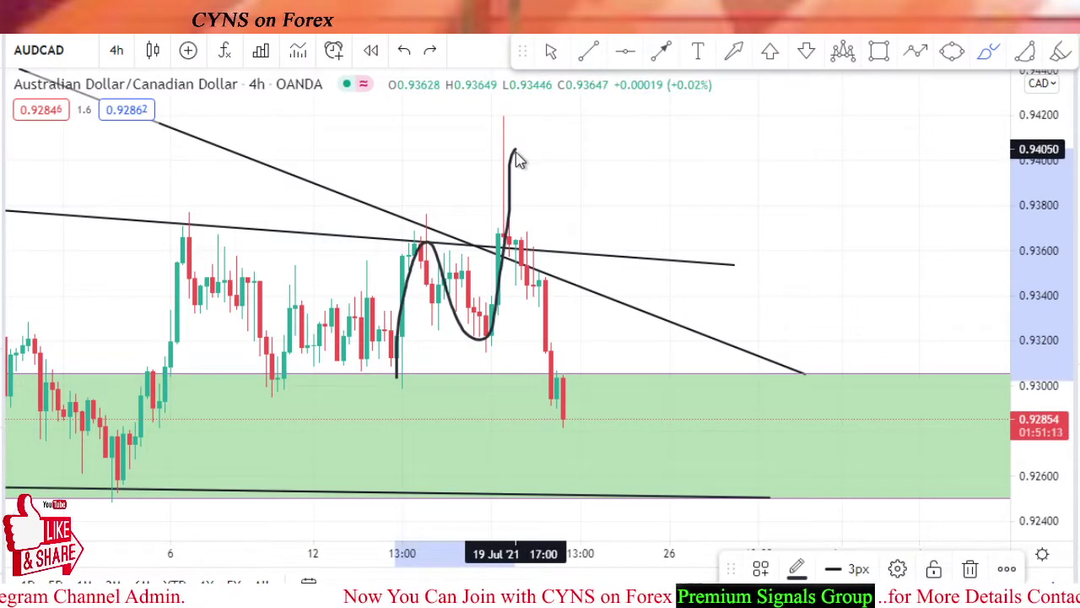
left_click_drag(516, 154, 580, 417)
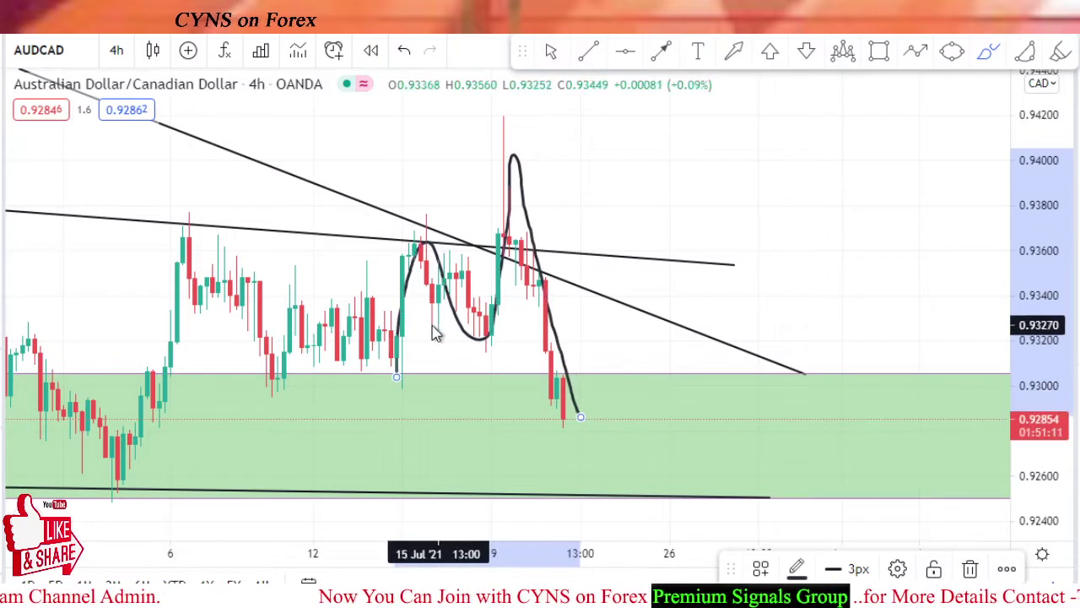
left_click_drag(408, 343, 730, 337)
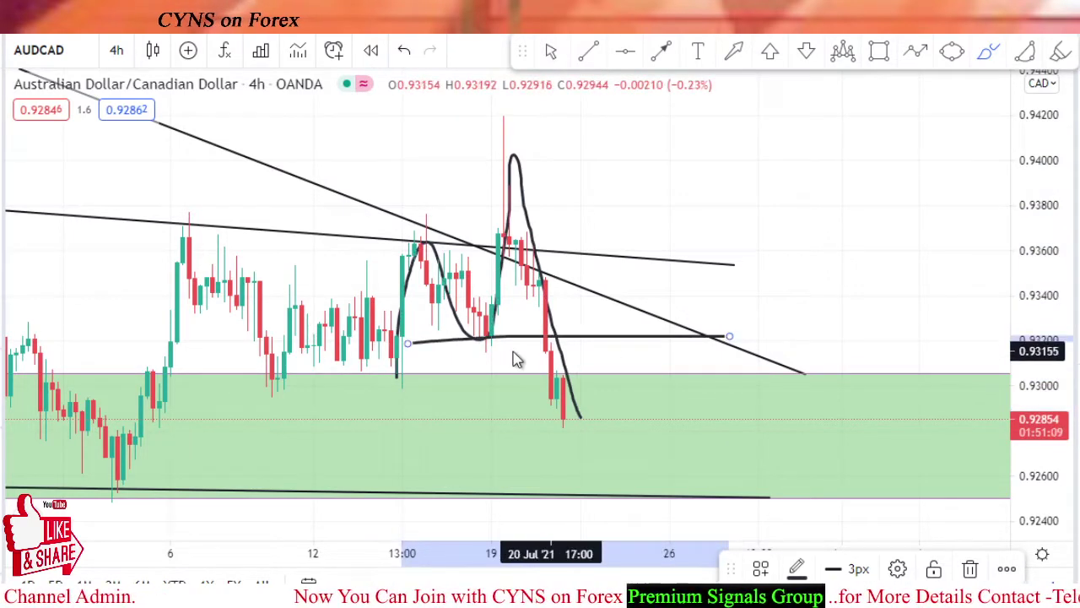
left_click_drag(497, 325, 489, 321)
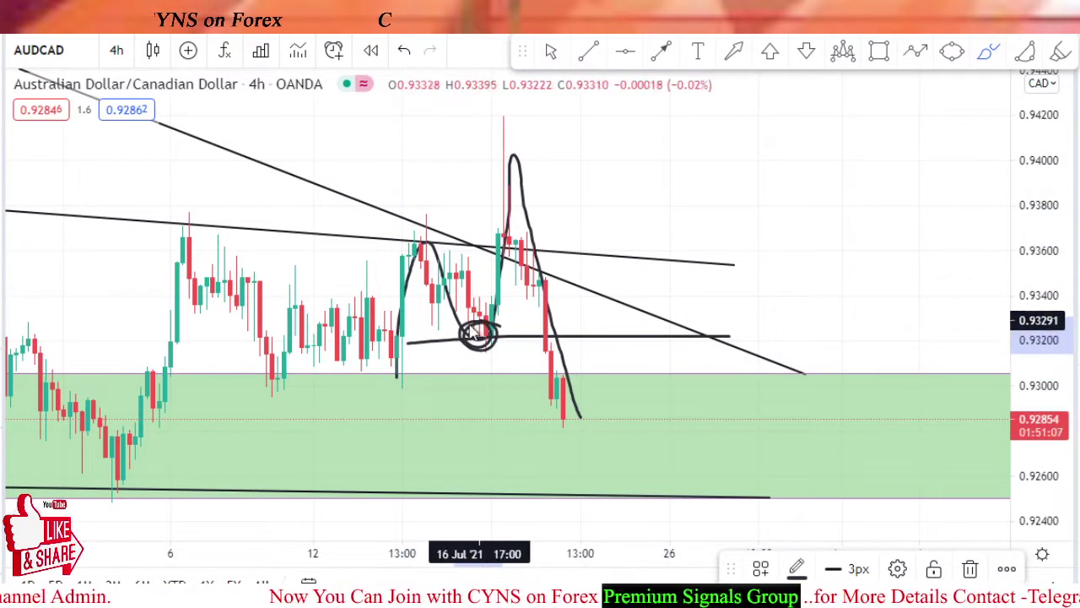
mouse_move(577, 414)
left_mouse_down()
mouse_move(664, 331)
mouse_move(648, 334)
mouse_move(734, 522)
mouse_move(747, 489)
left_mouse_up()
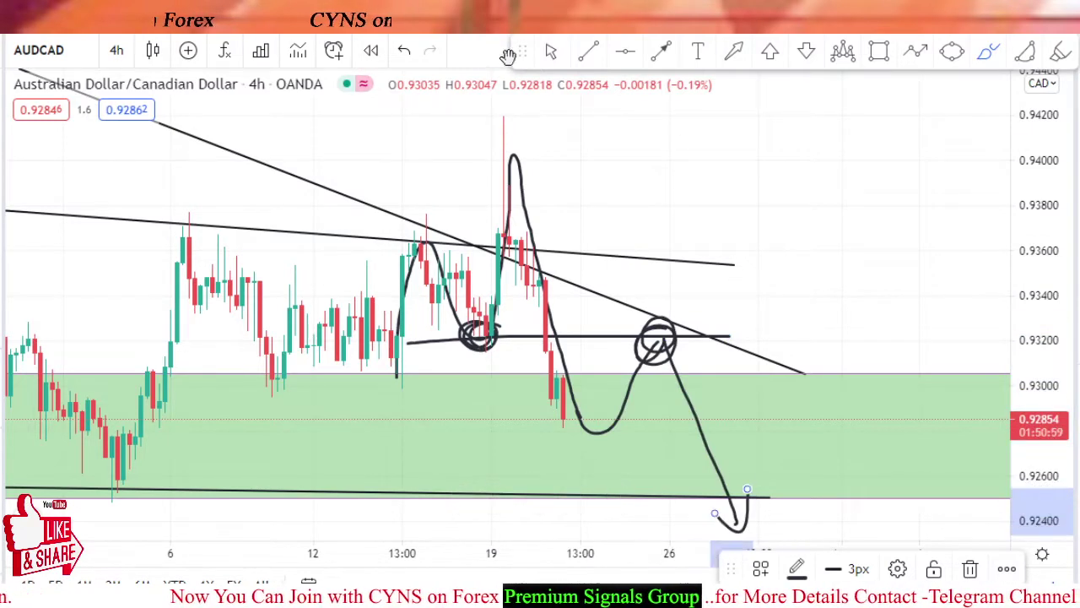
left_click(406, 52)
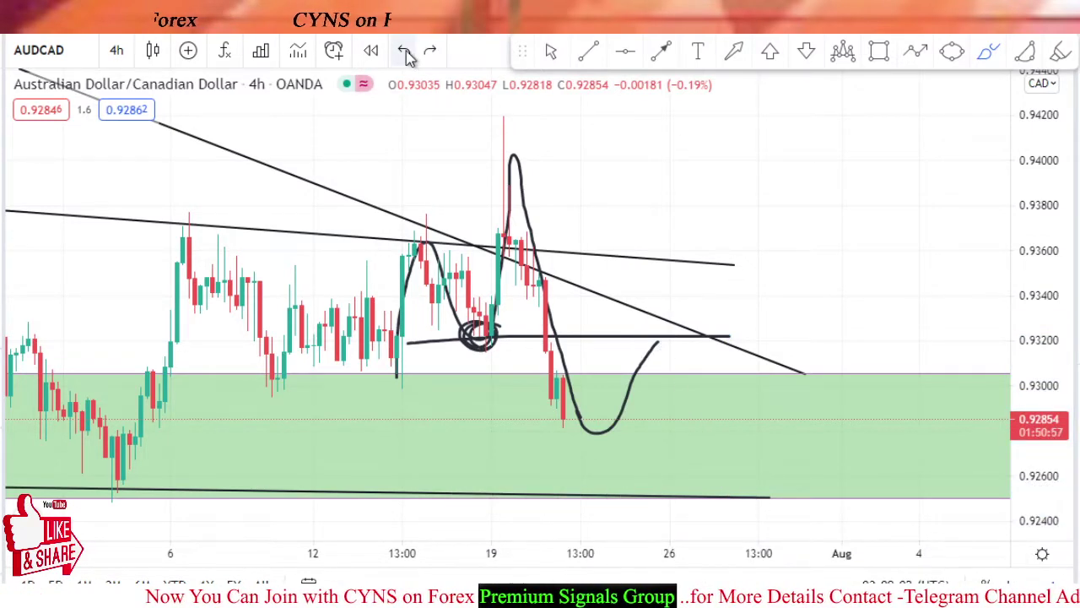
left_click(406, 52)
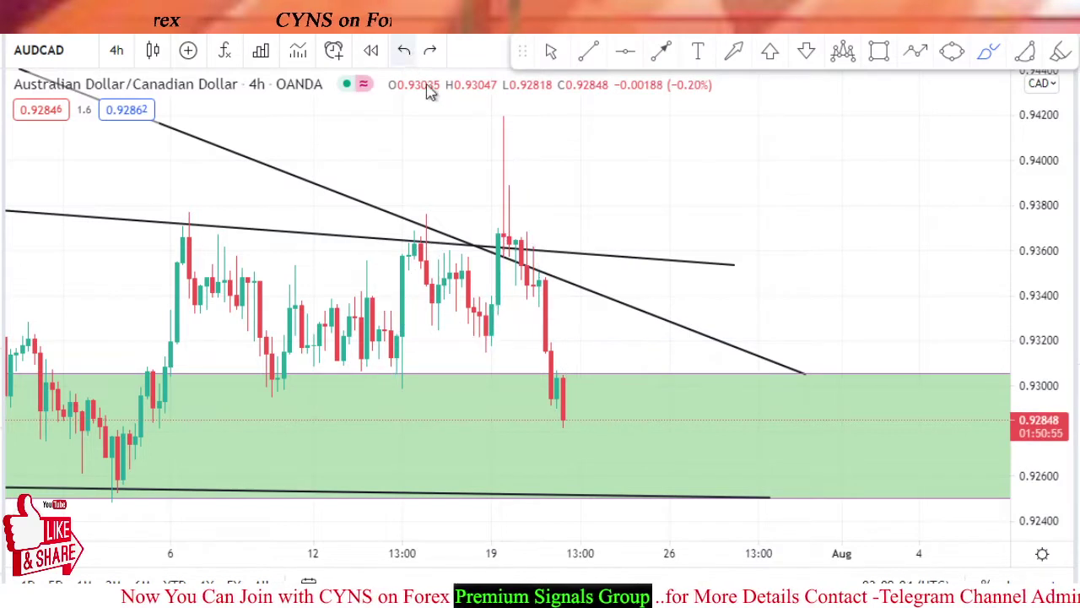
scroll(498, 149, "down", 1)
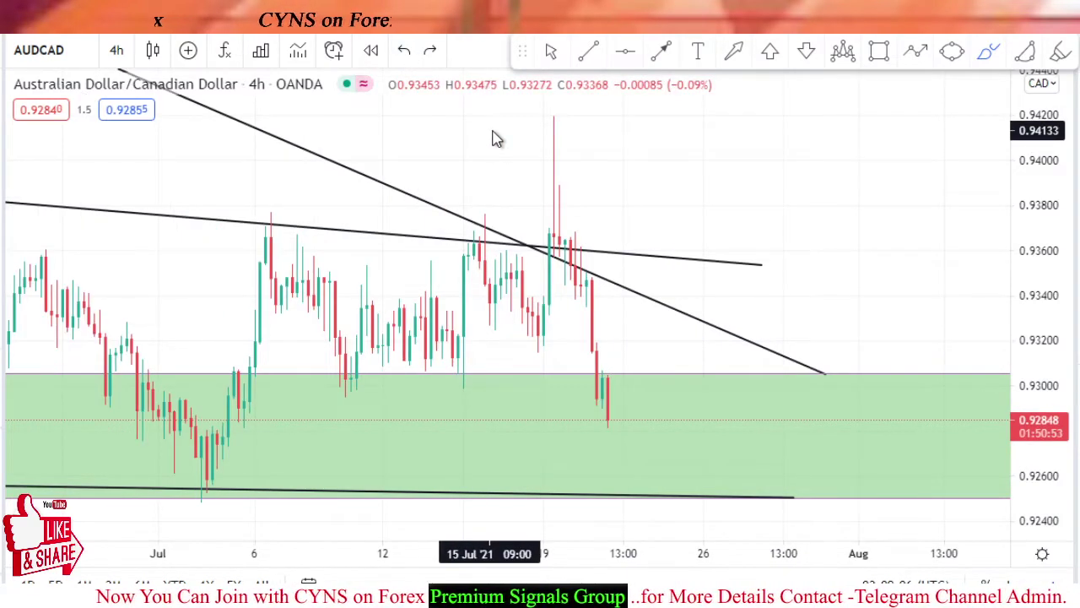
Step: Draw a rectangle along the top of the green zone extending into late July
left_click(879, 50)
mouse_move(234, 371)
left_mouse_down()
mouse_move(495, 398)
mouse_move(741, 386)
left_mouse_up()
left_click(544, 317)
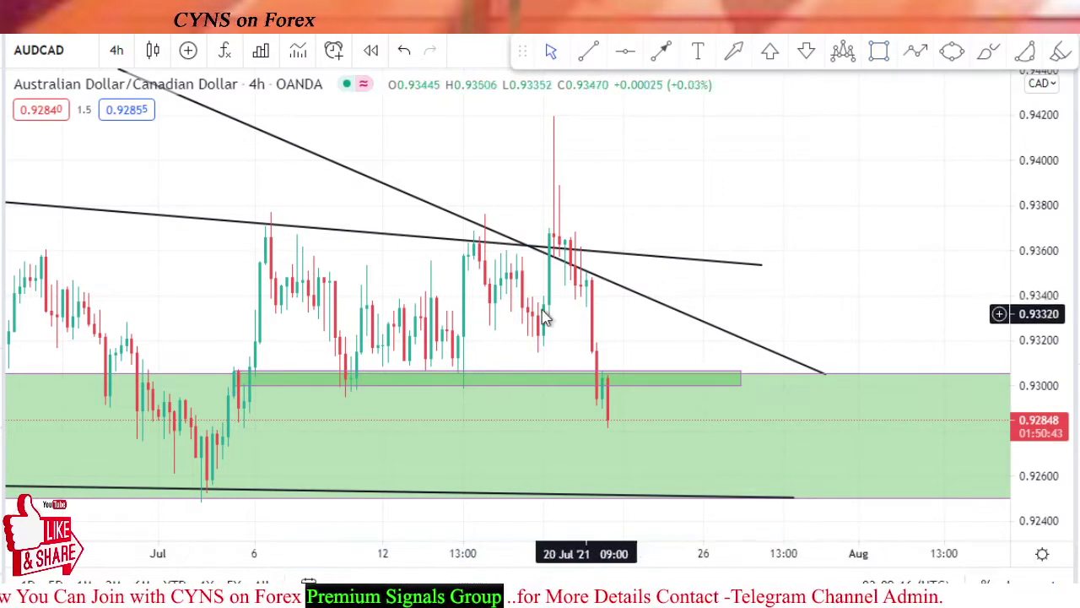
Step: Draw a green support zone from 0.9259 to 0.9278 below current price
left_click_drag(313, 193, 487, 174)
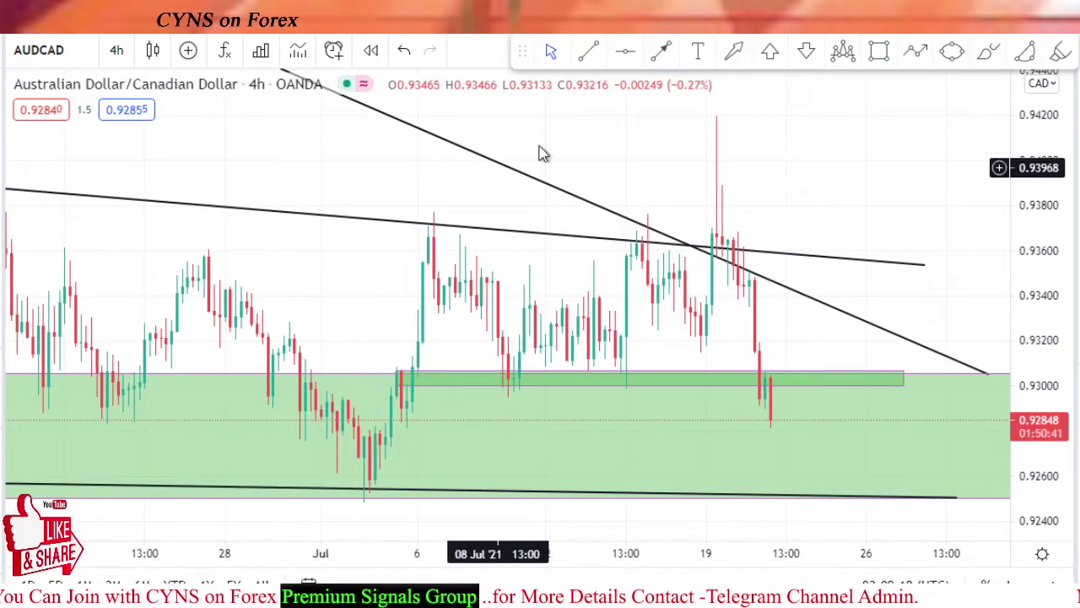
left_click(878, 54)
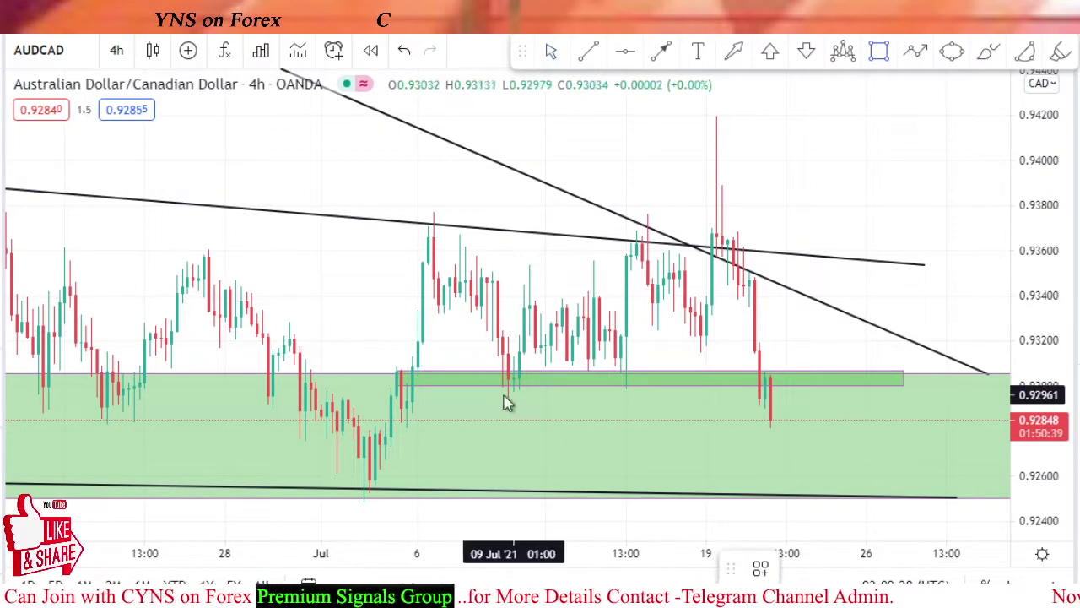
mouse_move(370, 436)
left_mouse_down()
mouse_move(925, 463)
mouse_move(963, 478)
left_mouse_up()
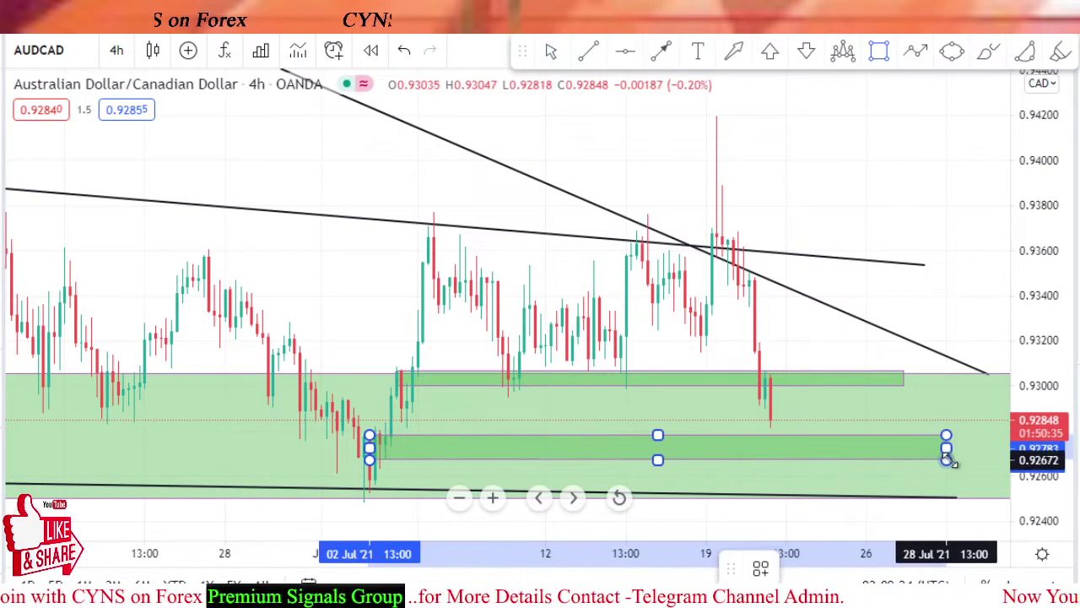
left_click(912, 287)
Step: Draw a thin rectangle zone around 0.9323–0.9329 above current price
scroll(912, 287, "up", 3)
scroll(912, 287, "up", 1)
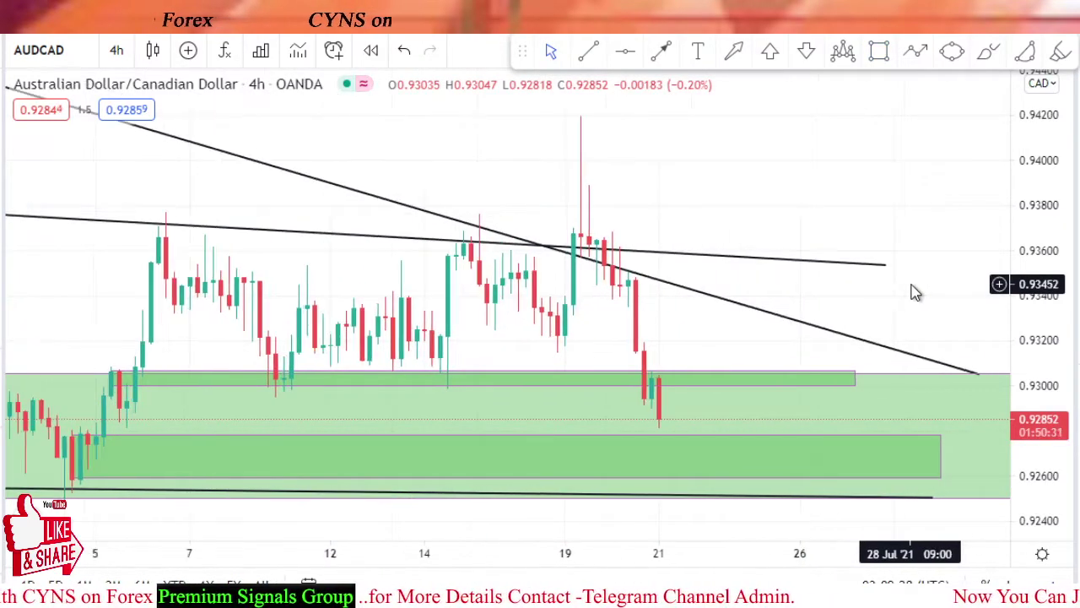
scroll(916, 292, "down", 1)
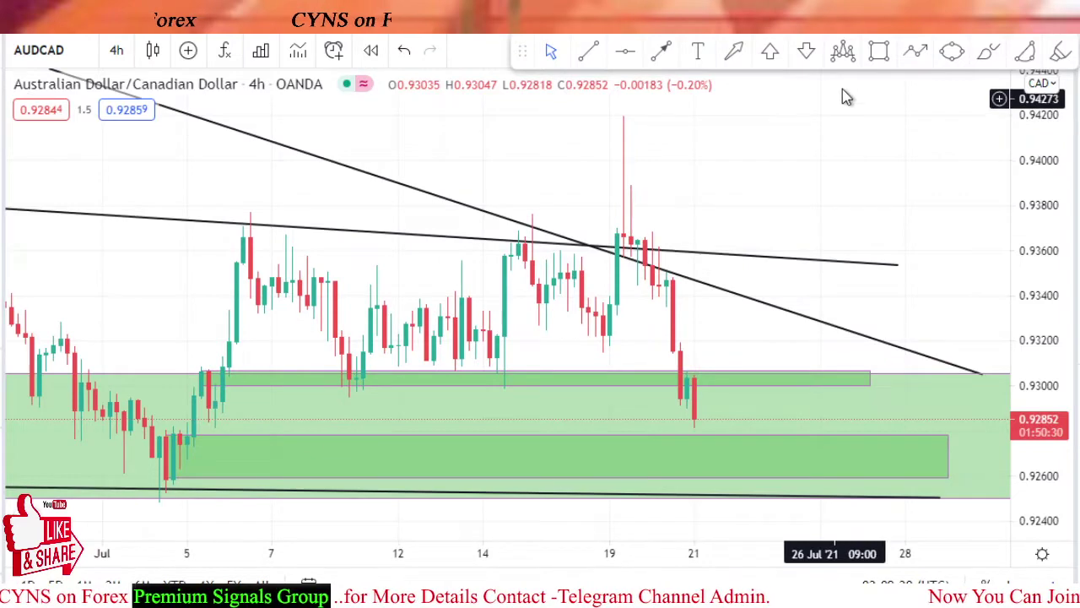
left_click(881, 52)
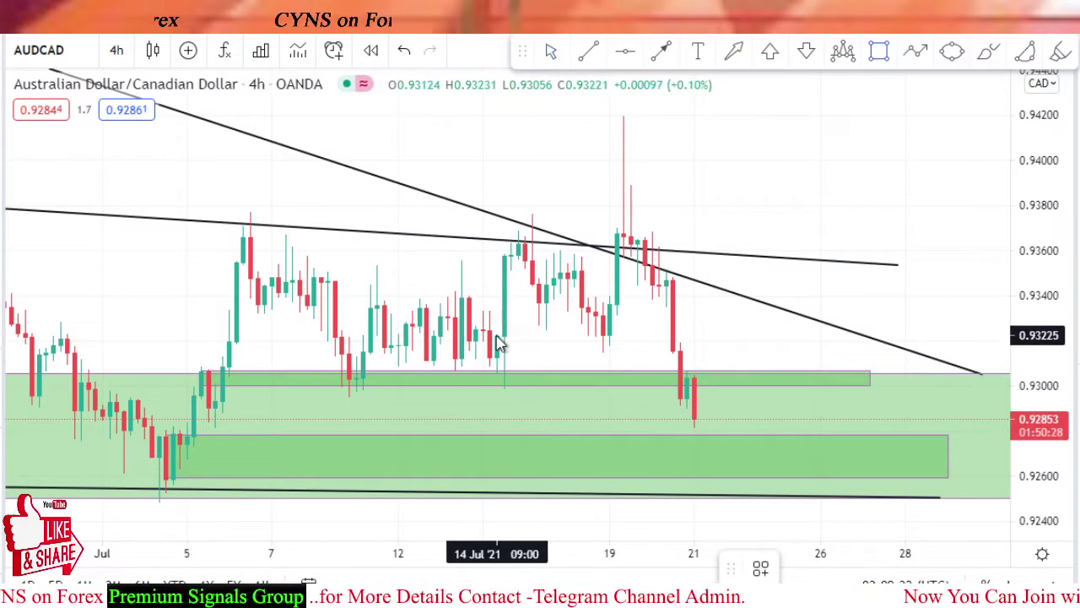
left_click_drag(498, 335, 977, 321)
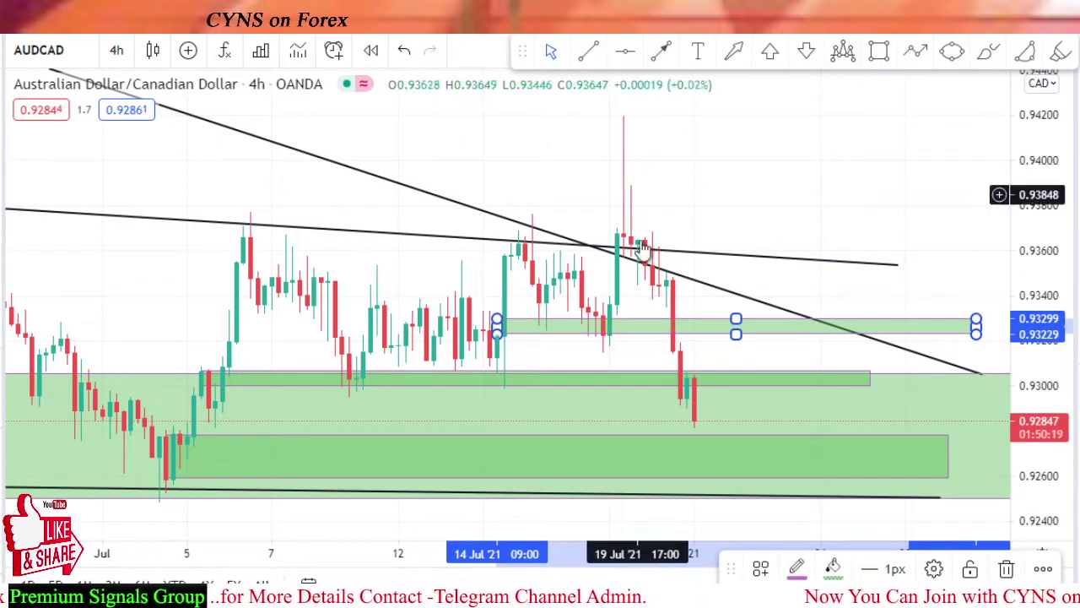
Step: Change the thin 0.9323–0.9330 zone's fill colour to purple to mark resistance
left_click(835, 569)
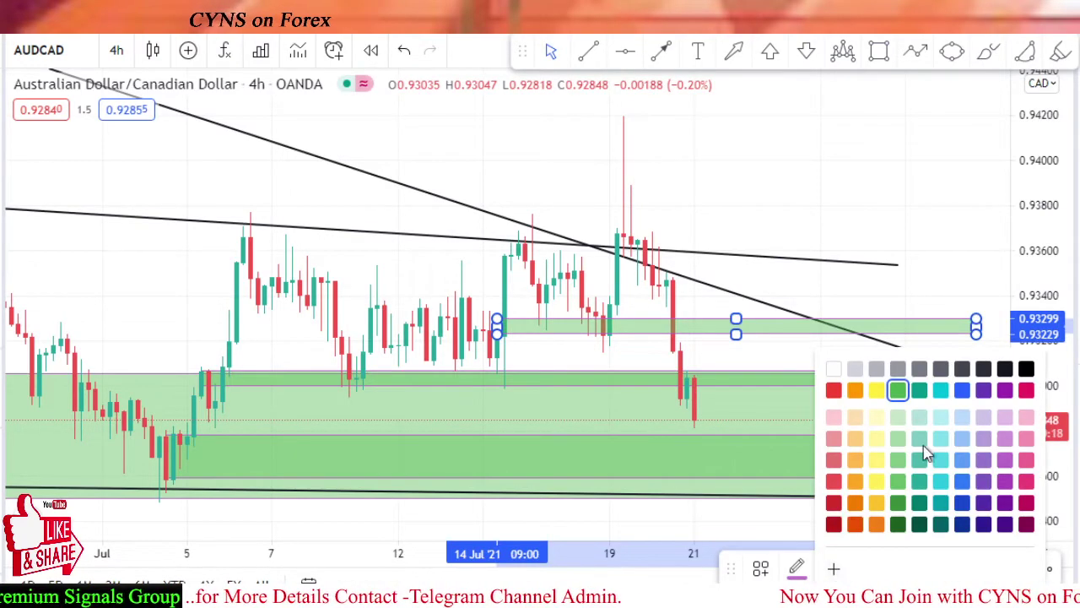
left_click(1004, 479)
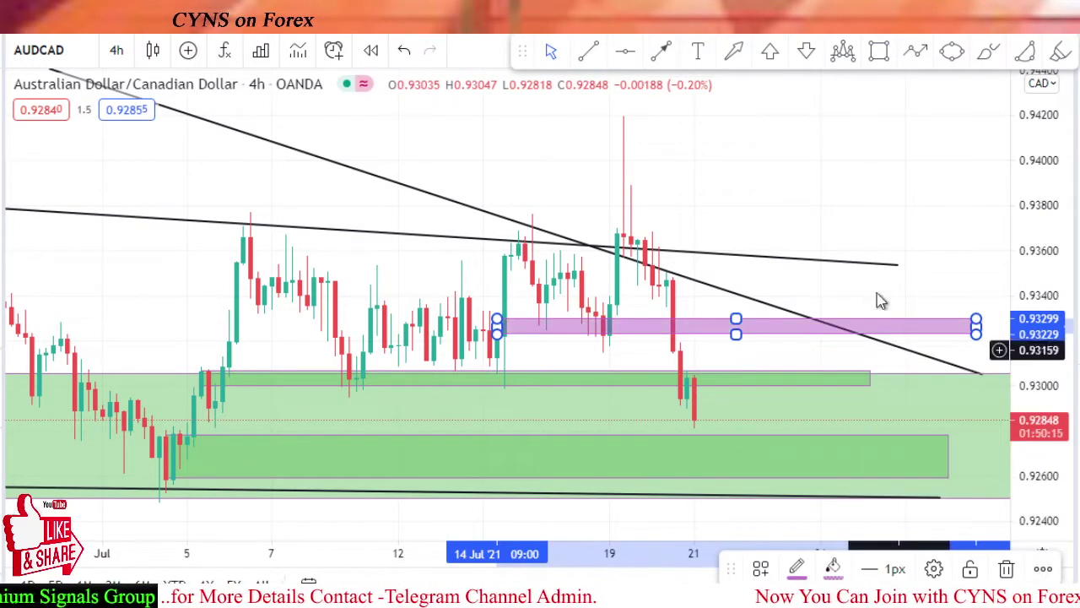
left_click_drag(856, 193, 738, 150)
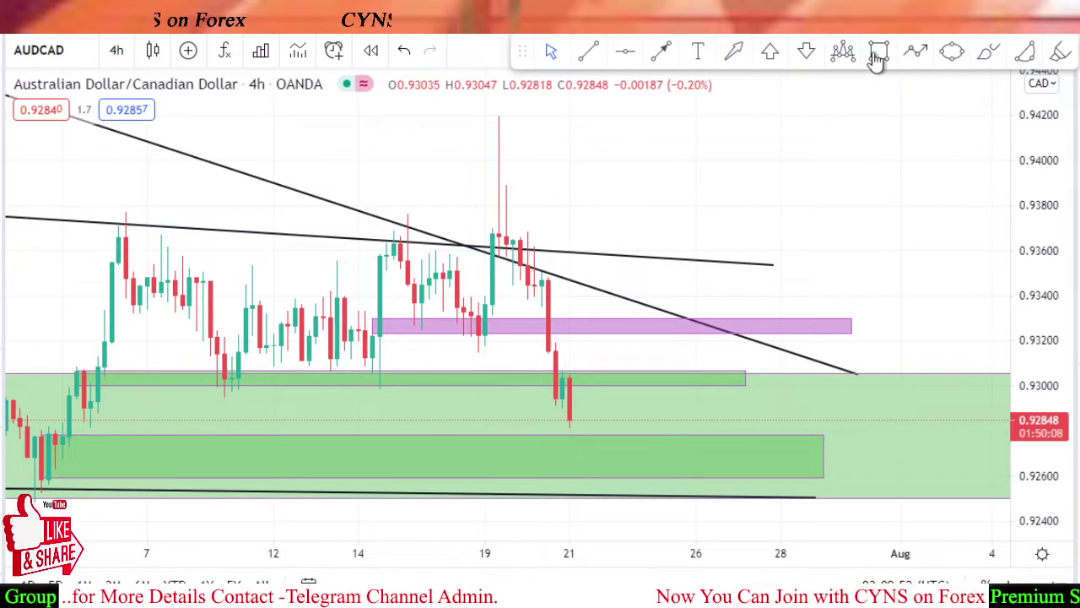
Step: Draw a blue arrow from current price into the purple zone and circle the target area in pink
left_click(662, 54)
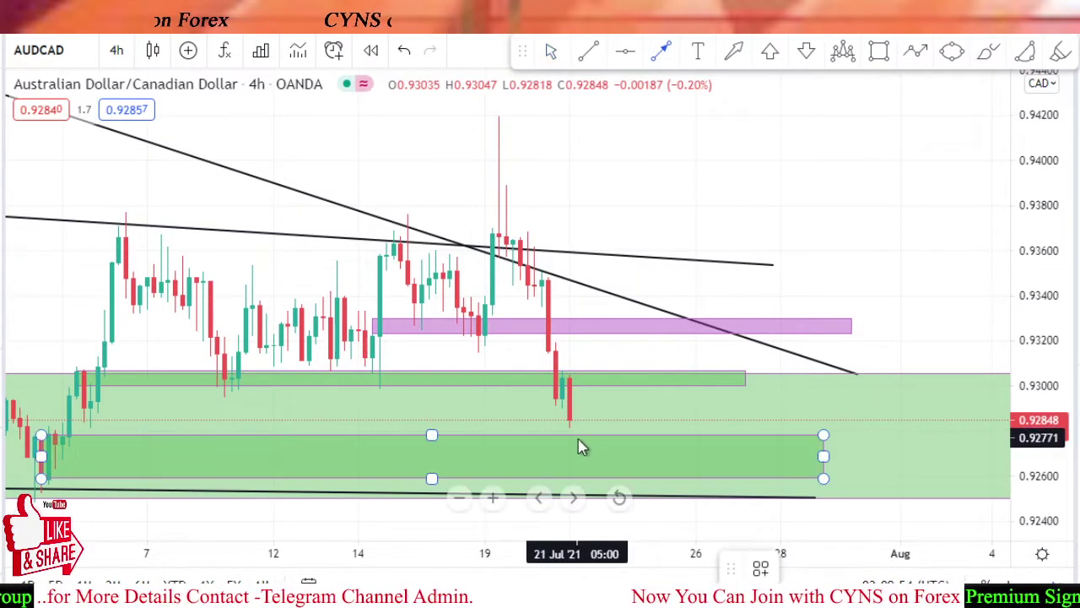
left_click_drag(578, 439, 639, 329)
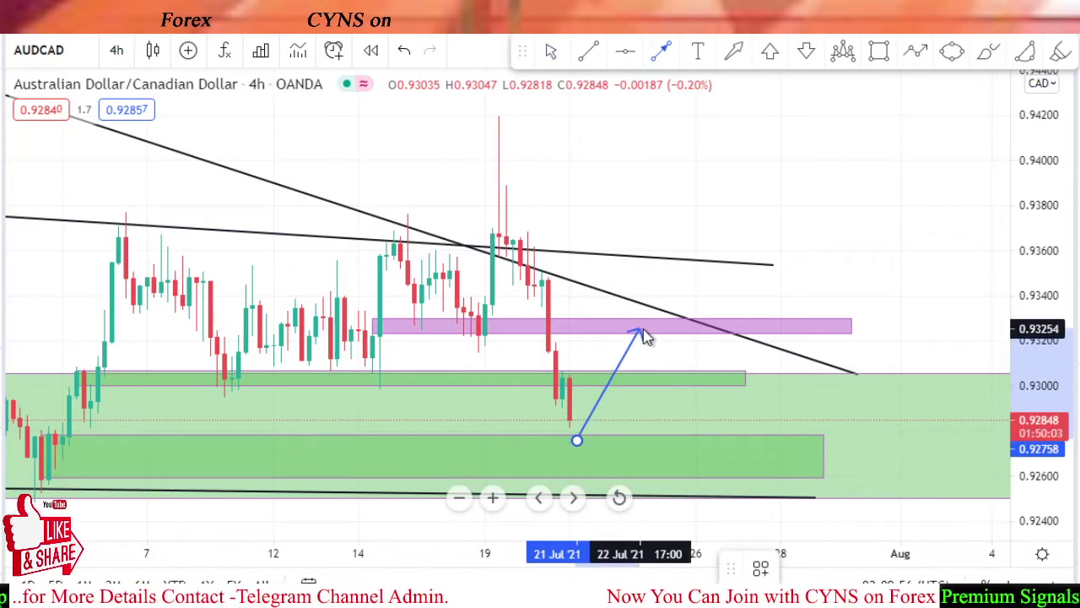
left_click(951, 54)
left_click(611, 359)
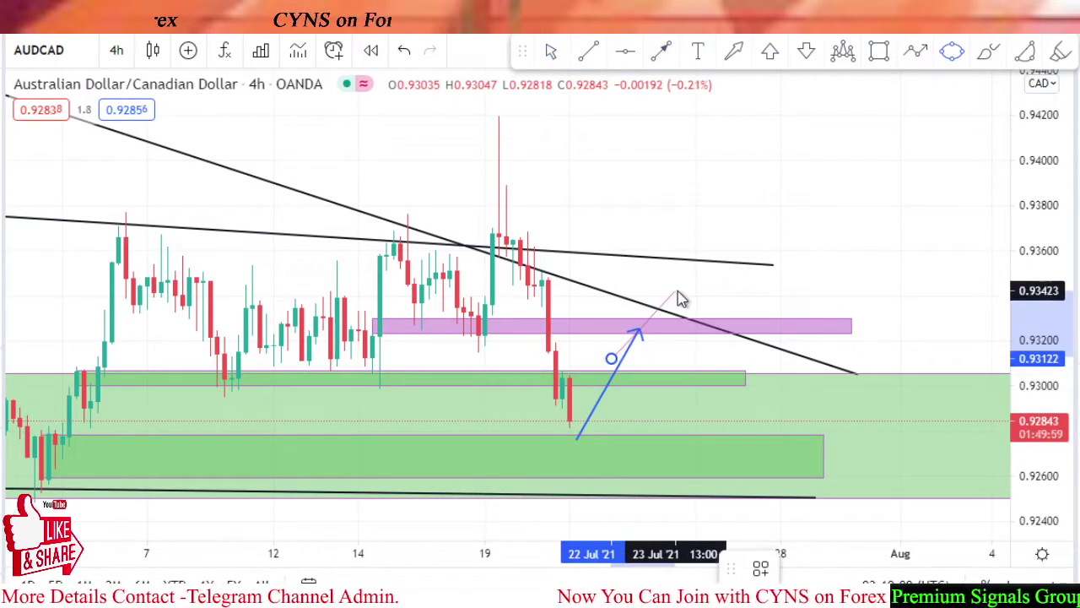
left_click(678, 293)
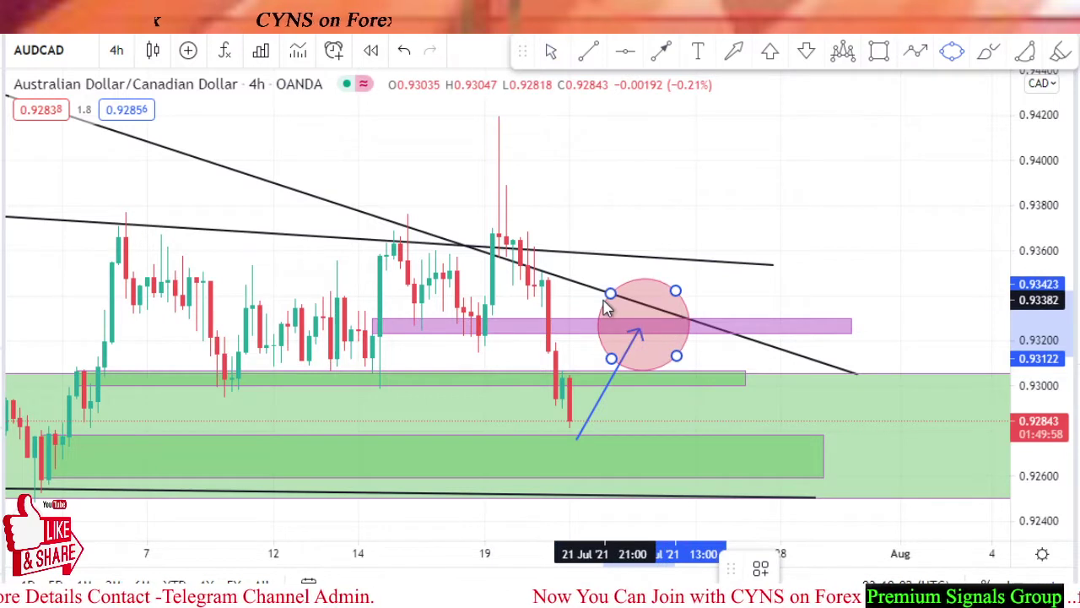
left_click(606, 308)
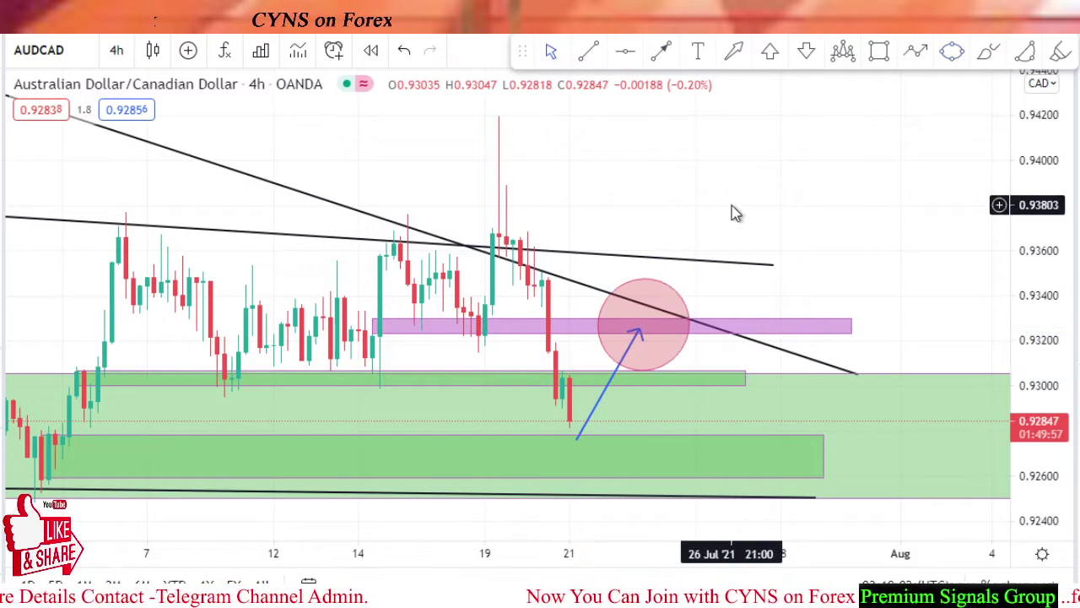
Step: Add the text 'waiting for sell setup' above the circle with font size 24
left_click(594, 189)
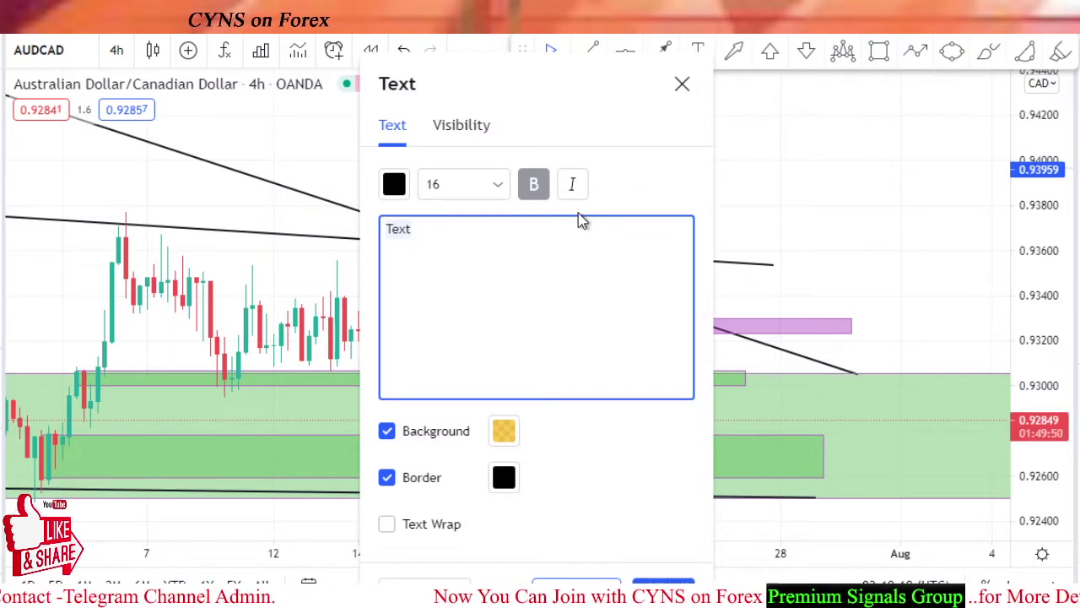
type("wait")
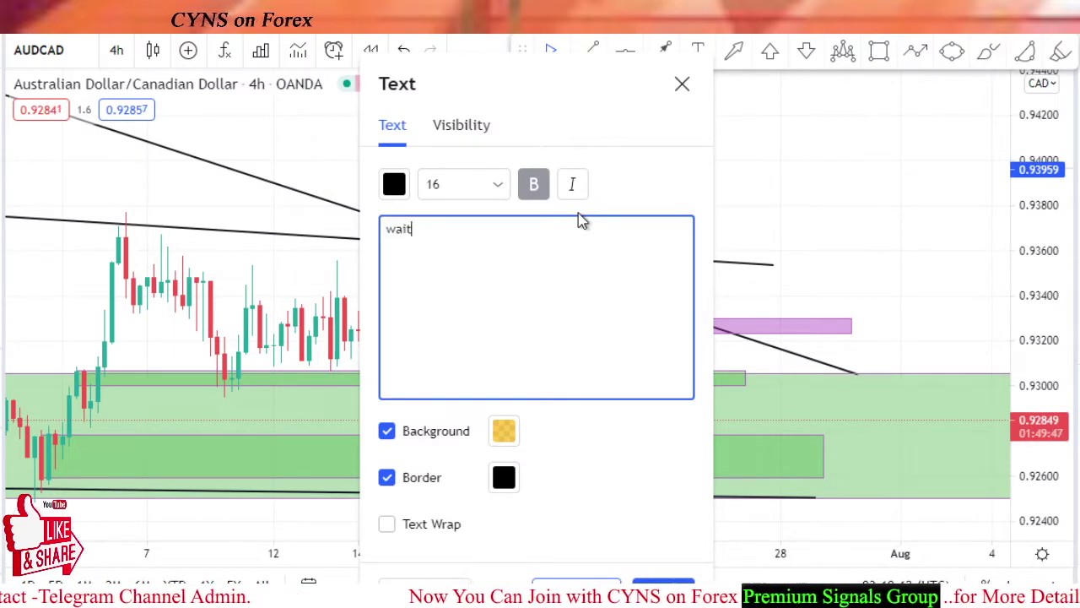
type("ing f")
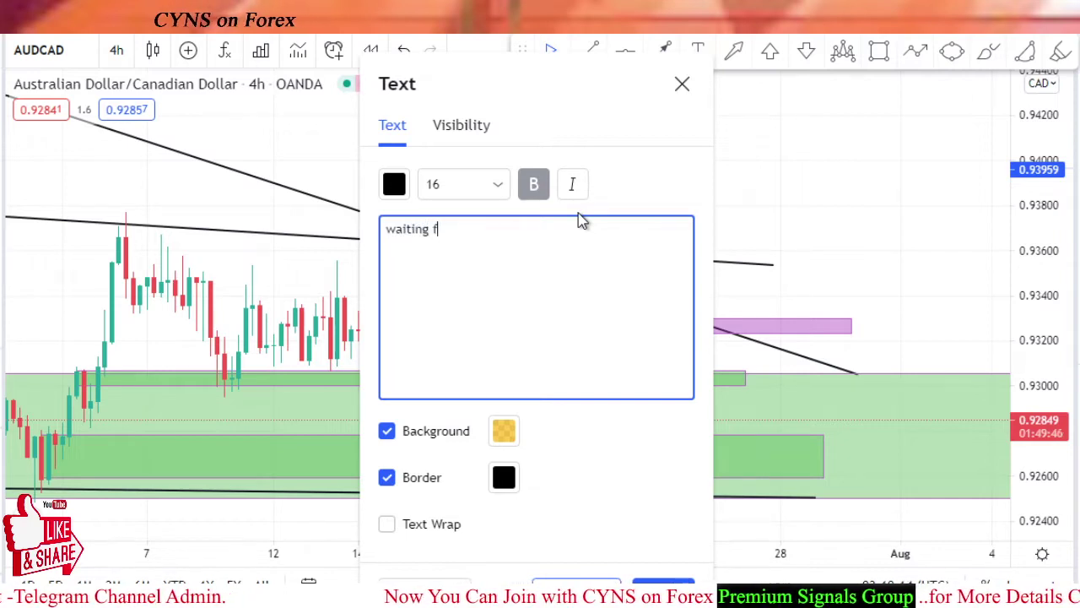
type("or sell ")
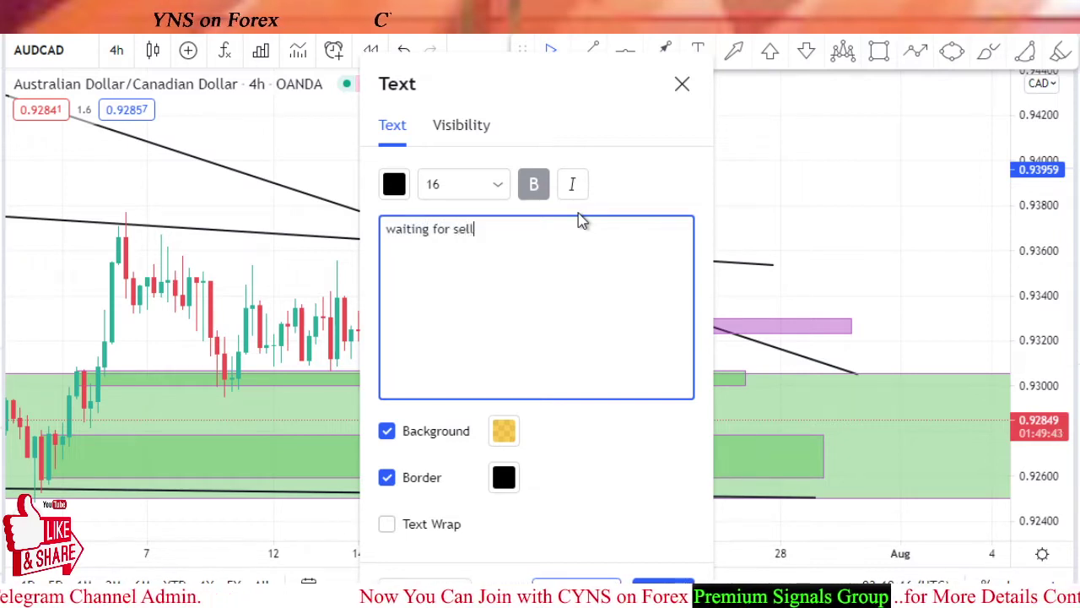
type("setup")
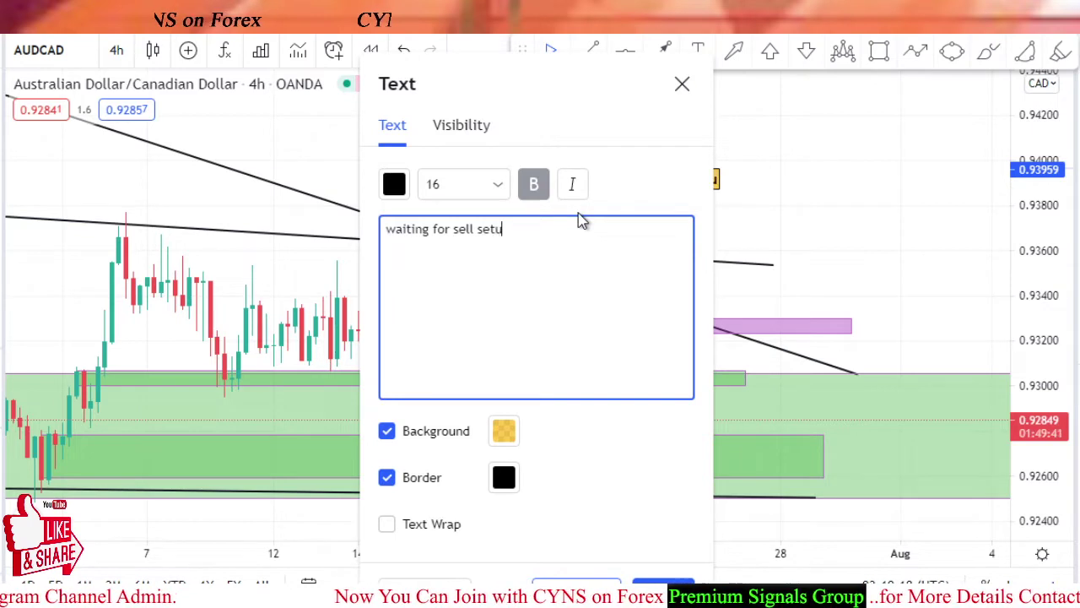
left_click(494, 183)
left_click(458, 402)
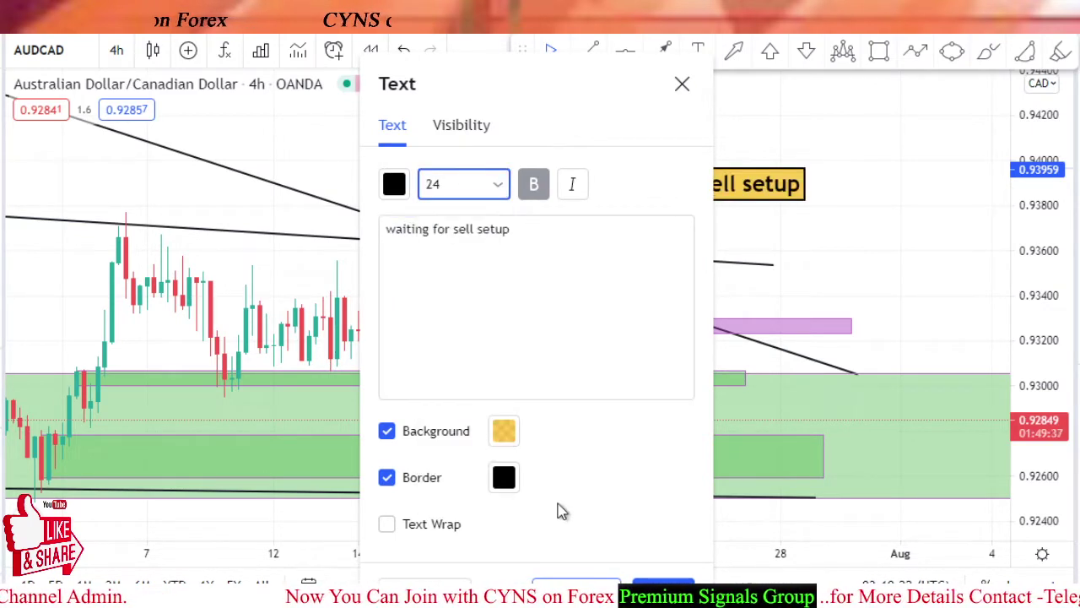
key("Escape")
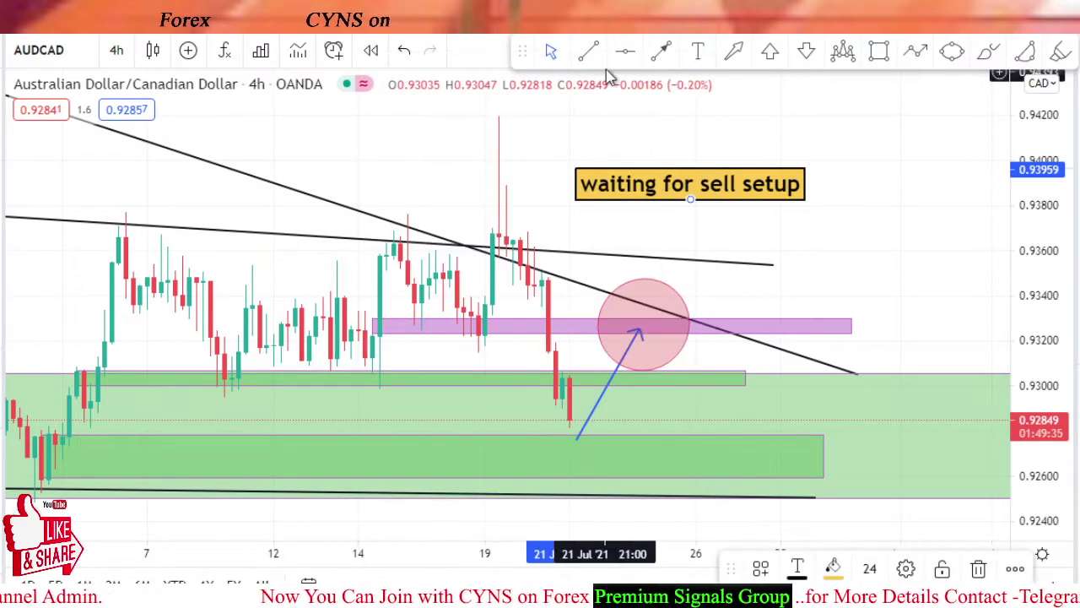
Step: Draw a black arrow from the 'waiting for sell setup' label to the circled target
left_click(736, 54)
left_click_drag(718, 209, 661, 314)
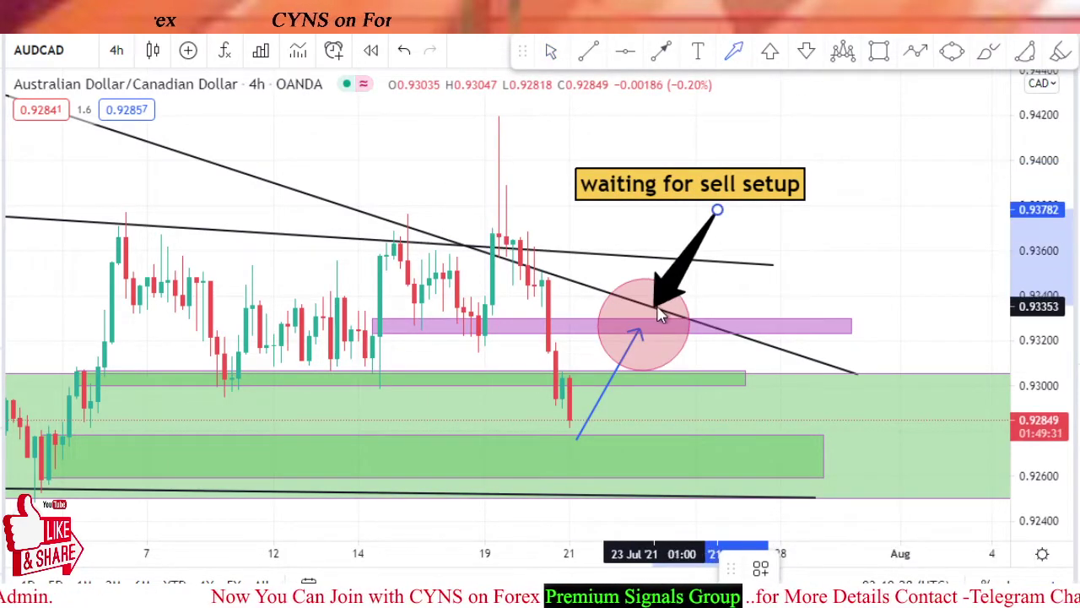
left_click(819, 244)
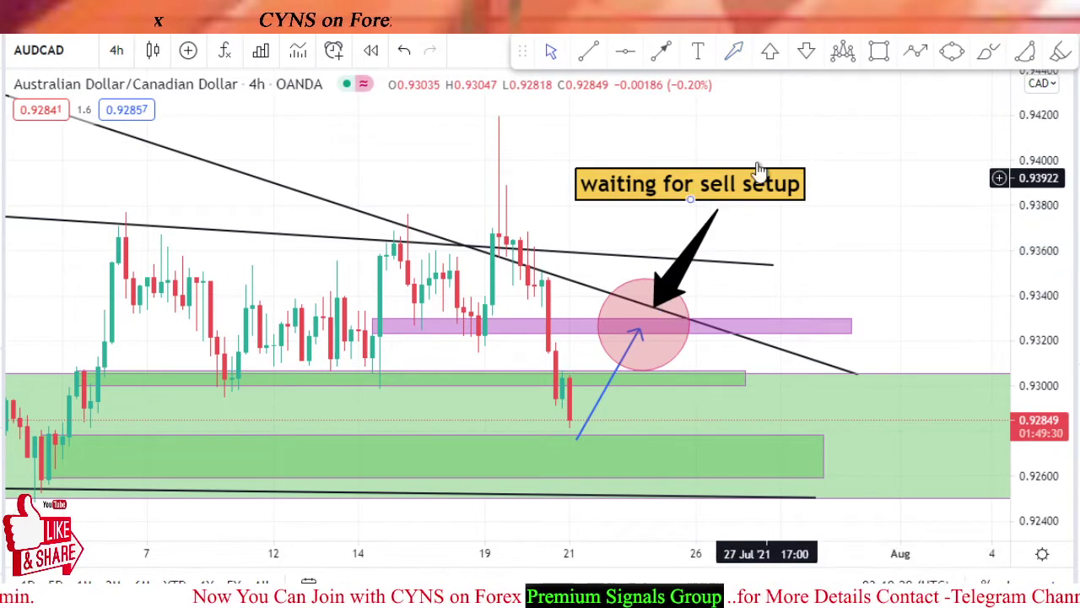
Step: Draw a blue arrow falling from the circle, with its tip pushed down to about 0.924
left_click(661, 53)
left_click_drag(654, 326, 709, 520)
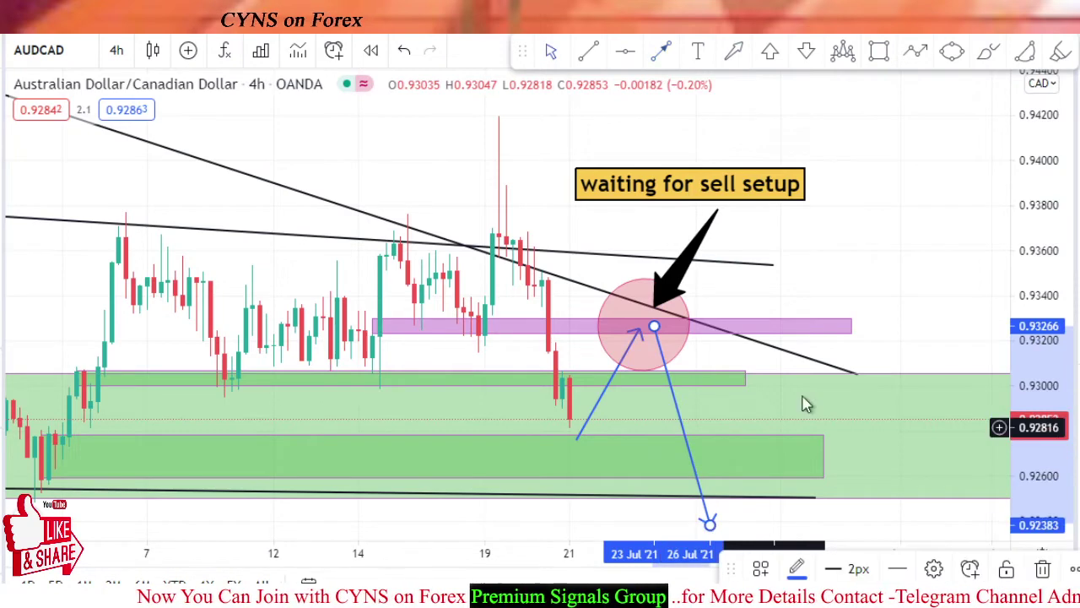
scroll(877, 275, "left", 5)
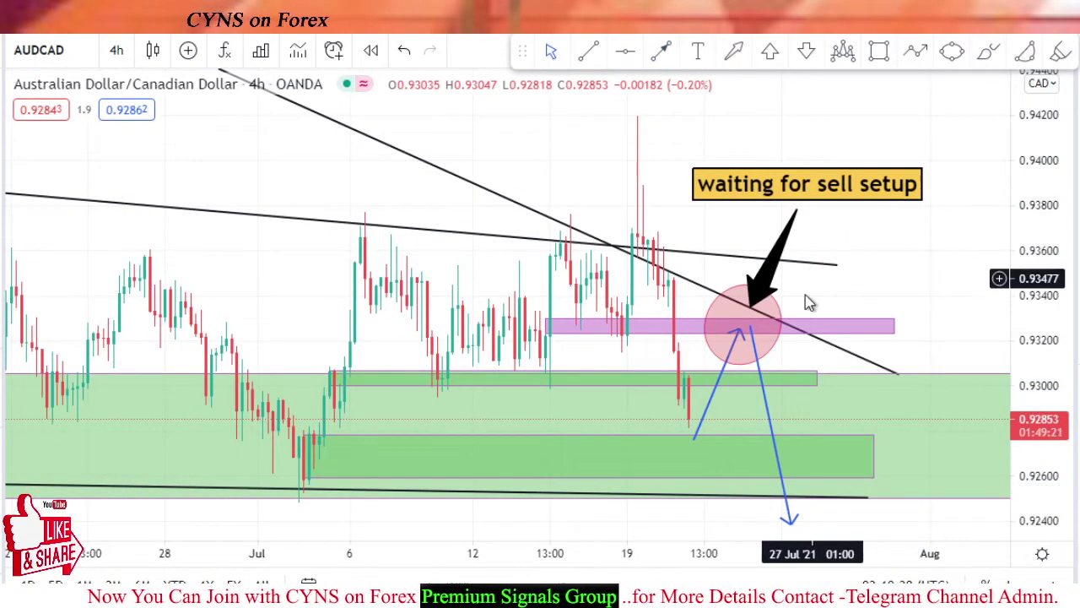
scroll(843, 269, "up", 1)
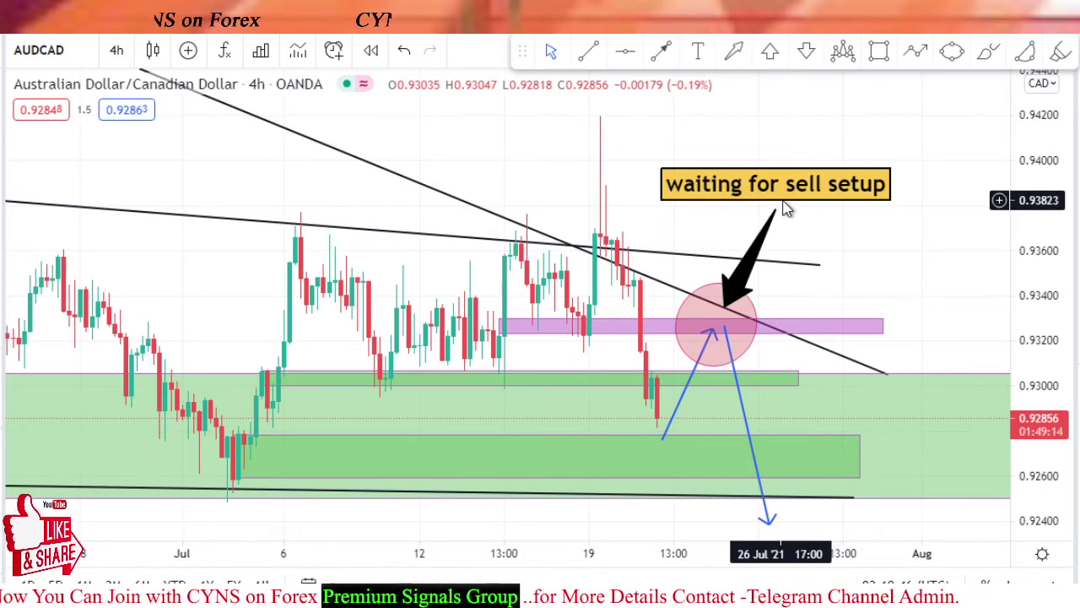
left_click_drag(768, 517, 774, 537)
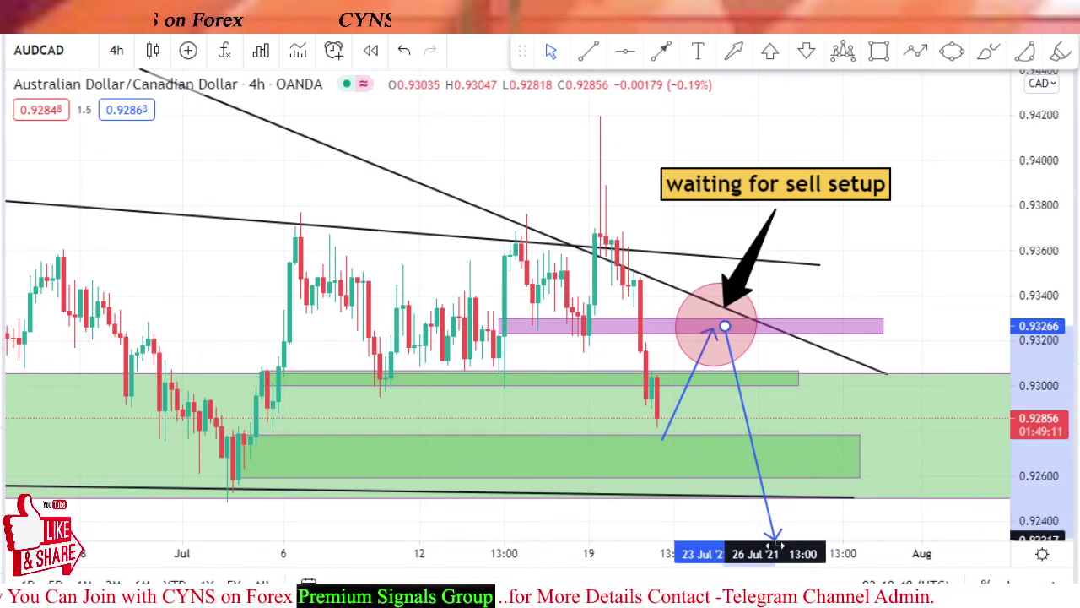
left_click(641, 512)
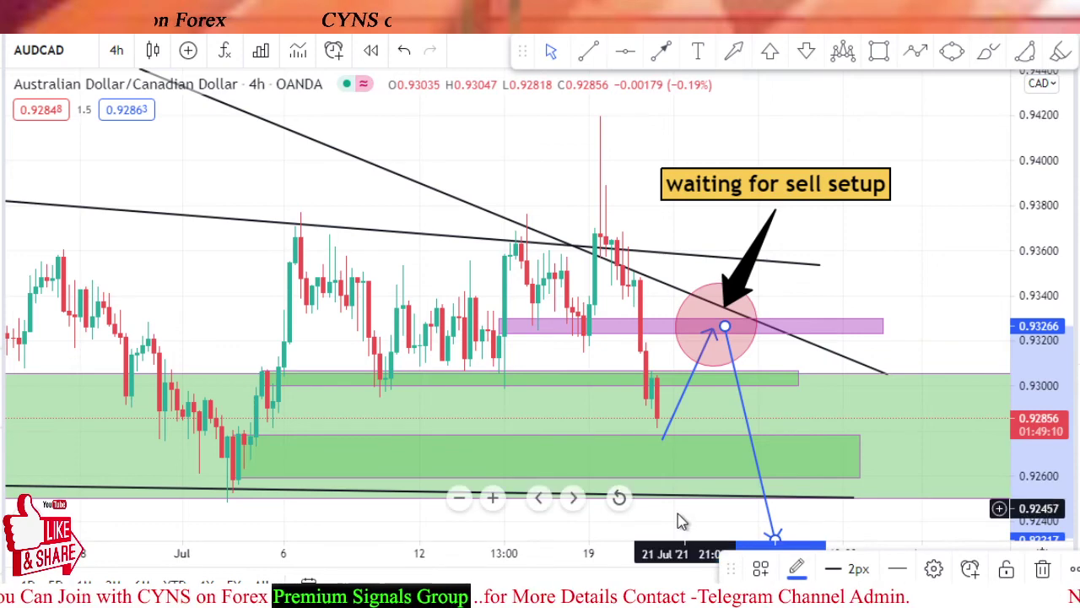